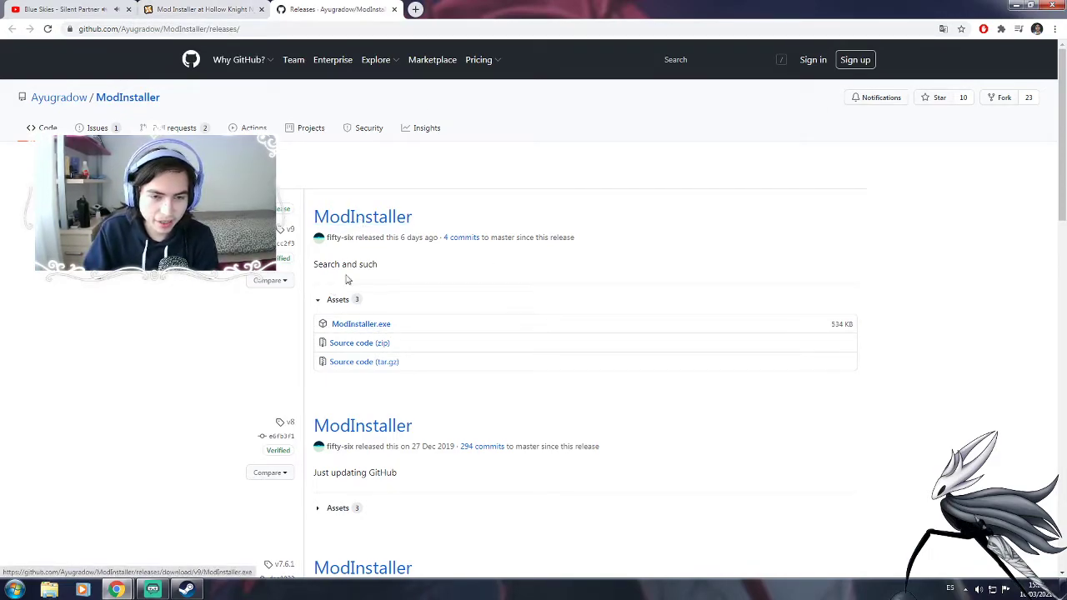
# Compare the release dates of the two newest ModInstaller releases on the GitHub page.
pyautogui.moveTo(363, 238); pyautogui.dragTo(424, 238)
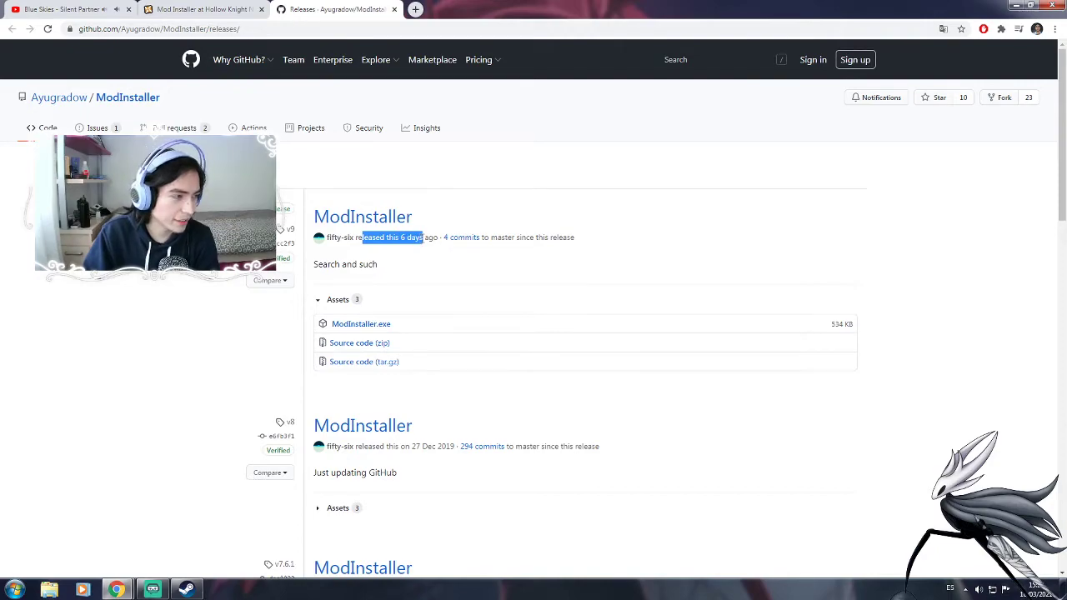
pyautogui.click(421, 243)
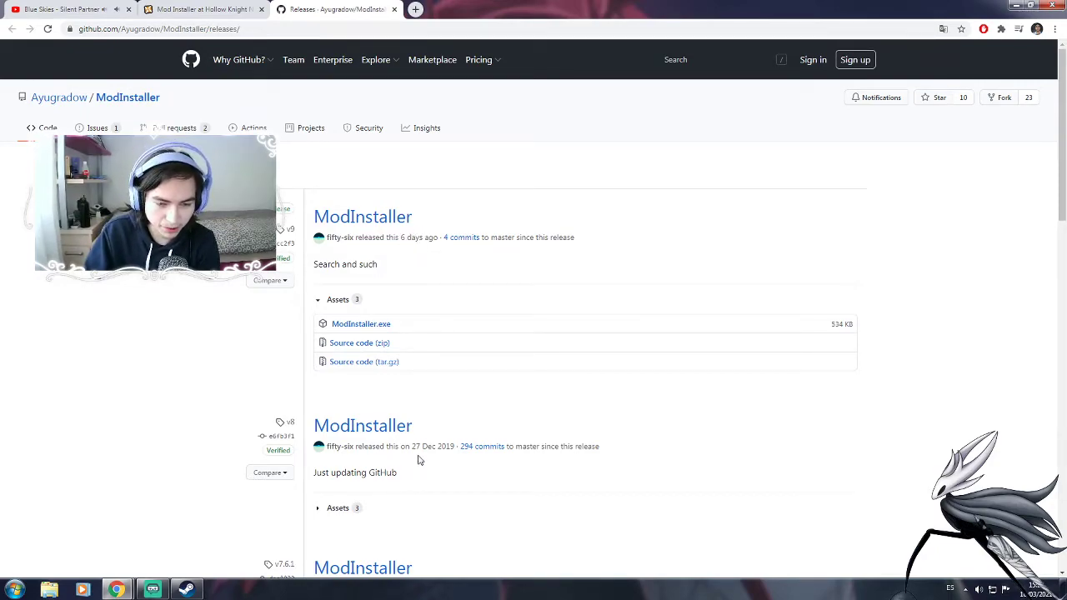
pyautogui.scroll(-1, 417, 458)
pyautogui.moveTo(412, 390); pyautogui.dragTo(424, 390)
pyautogui.click(425, 392)
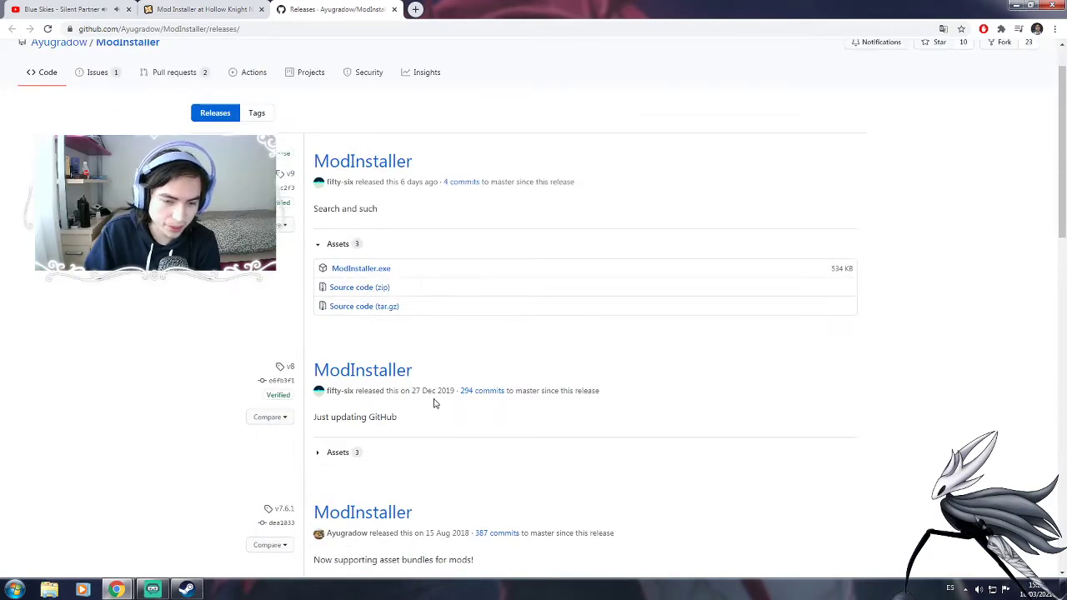
pyautogui.scroll(1, 446, 426)
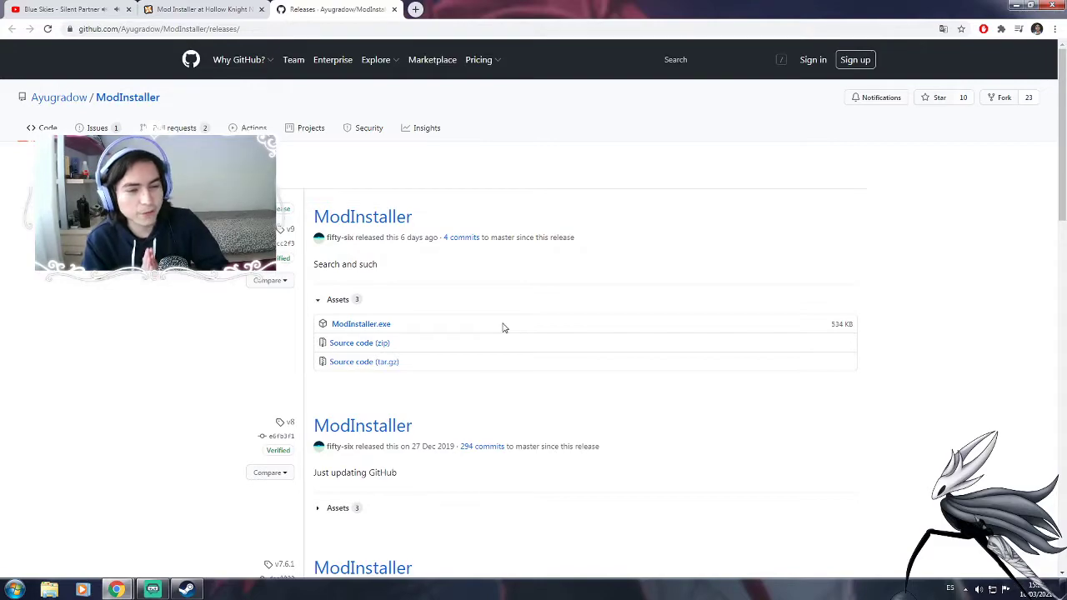
pyautogui.click(398, 237)
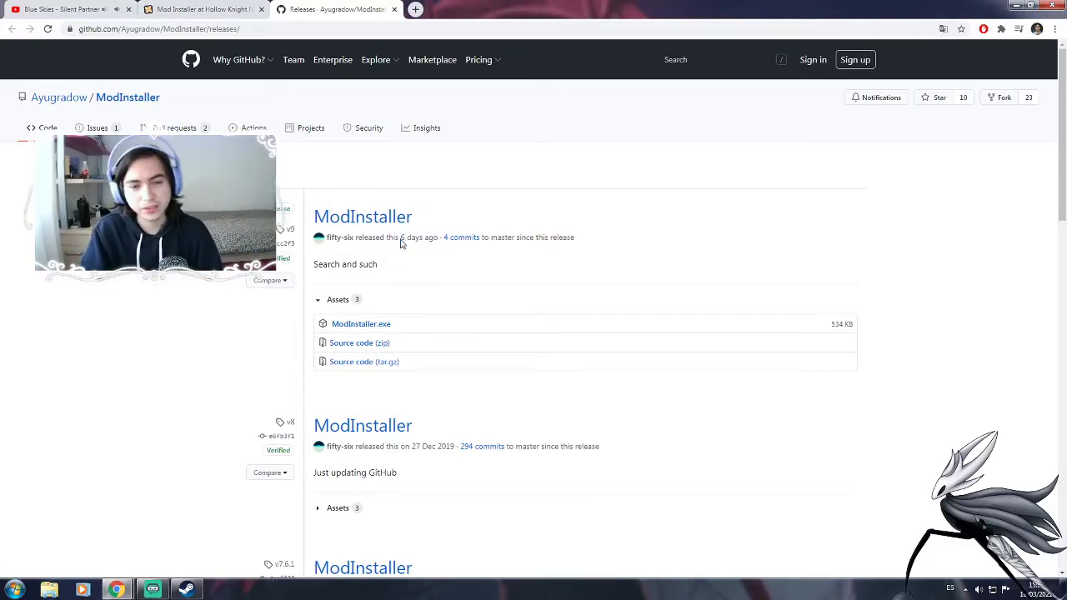
# Cancel saving the ModInstaller.exe download and select the existing copy in the Downloads folder instead.
pyautogui.click(361, 327)
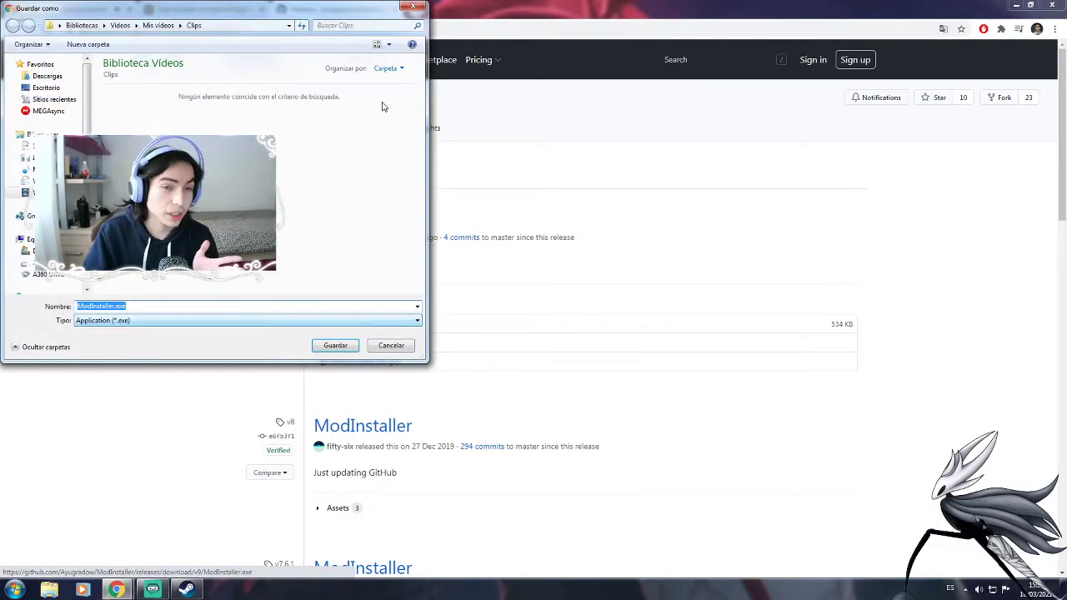
pyautogui.click(412, 7)
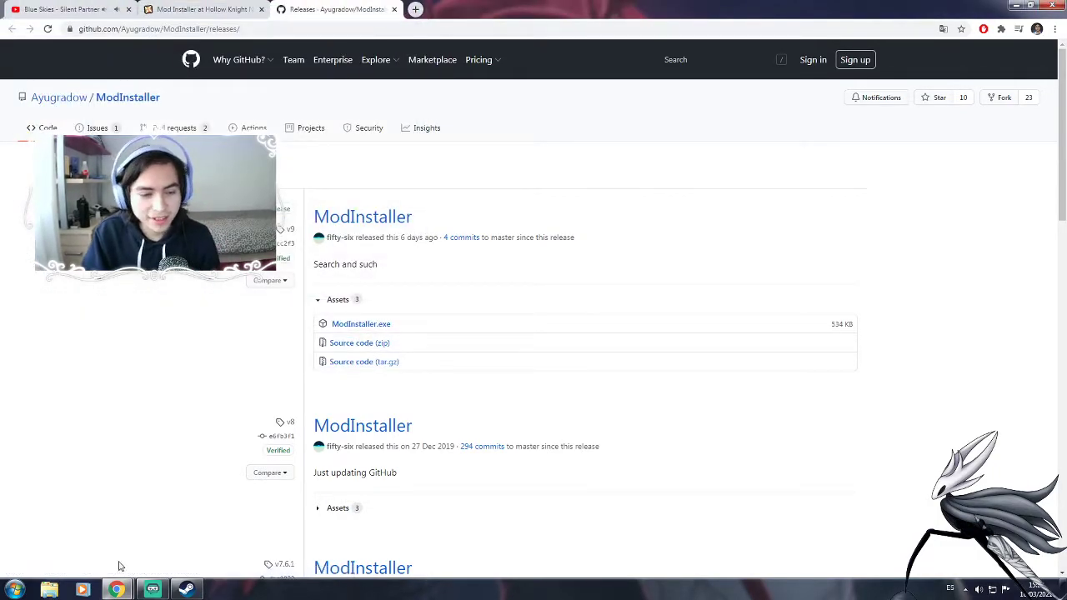
pyautogui.click(49, 589)
pyautogui.click(250, 170)
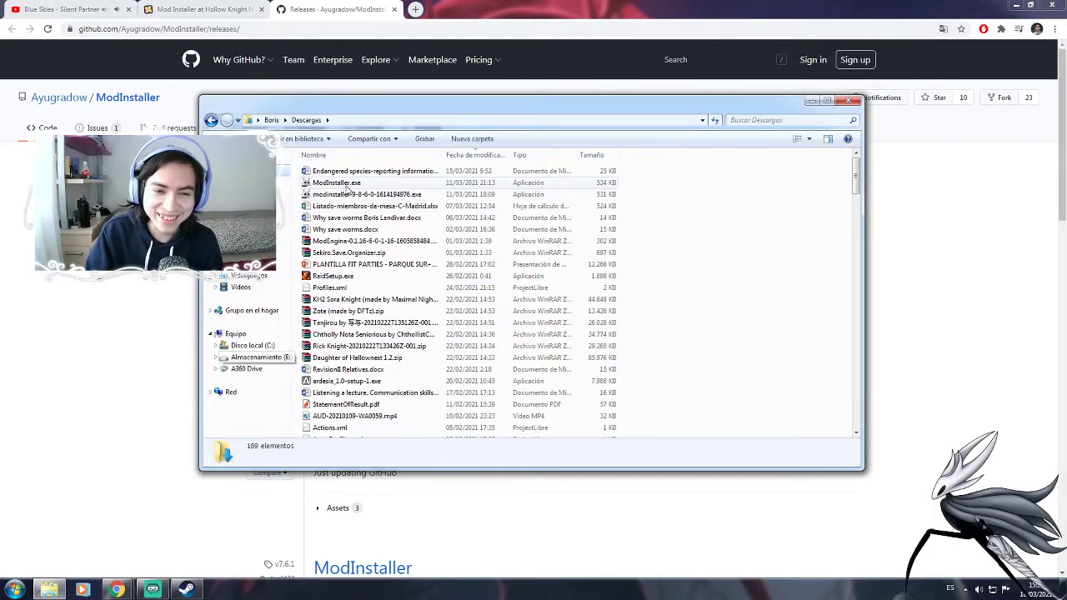
pyautogui.click(342, 183)
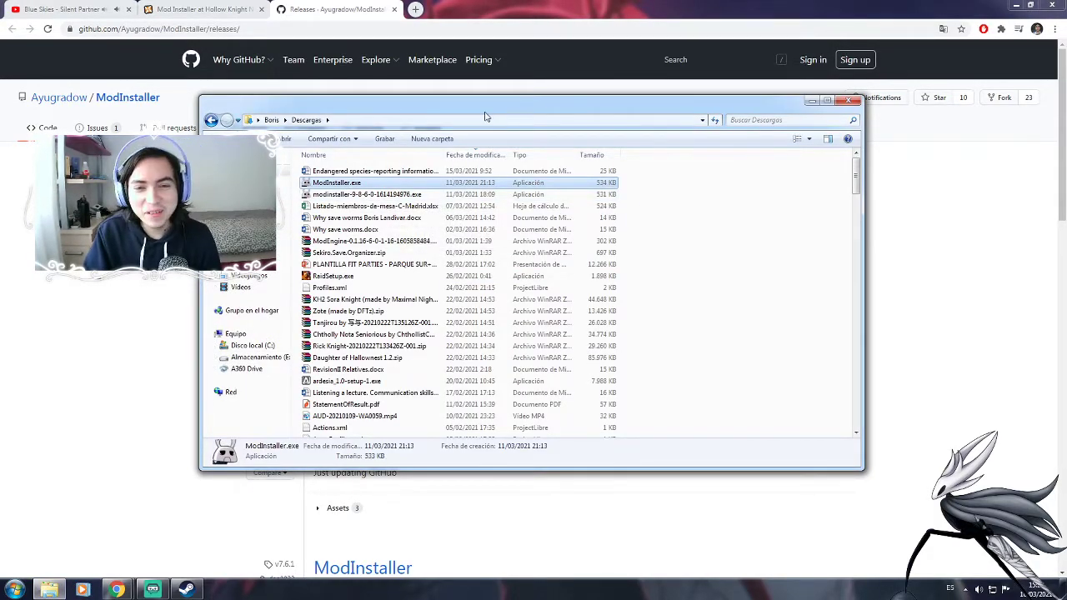
pyautogui.moveTo(476, 107); pyautogui.dragTo(640, 117)
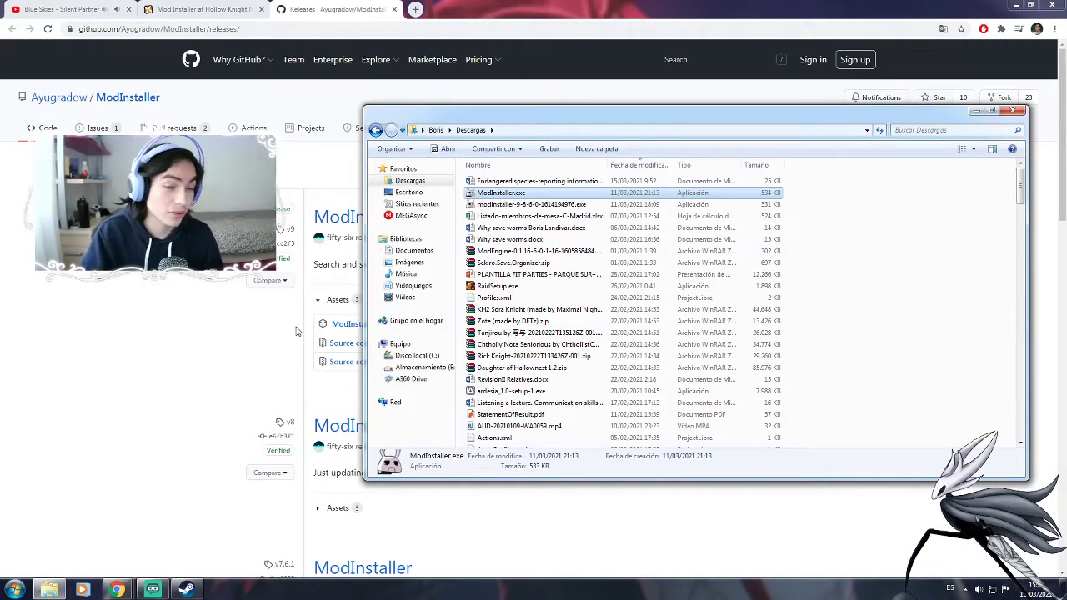
# Try to run ModInstaller.exe from the Downloads folder, allowing the unknown publisher's software to execute.
pyautogui.click(221, 354)
pyautogui.hotkey('alt', 'Tab')
pyautogui.moveTo(530, 116); pyautogui.dragTo(497, 127)
pyautogui.doubleClick(494, 209)
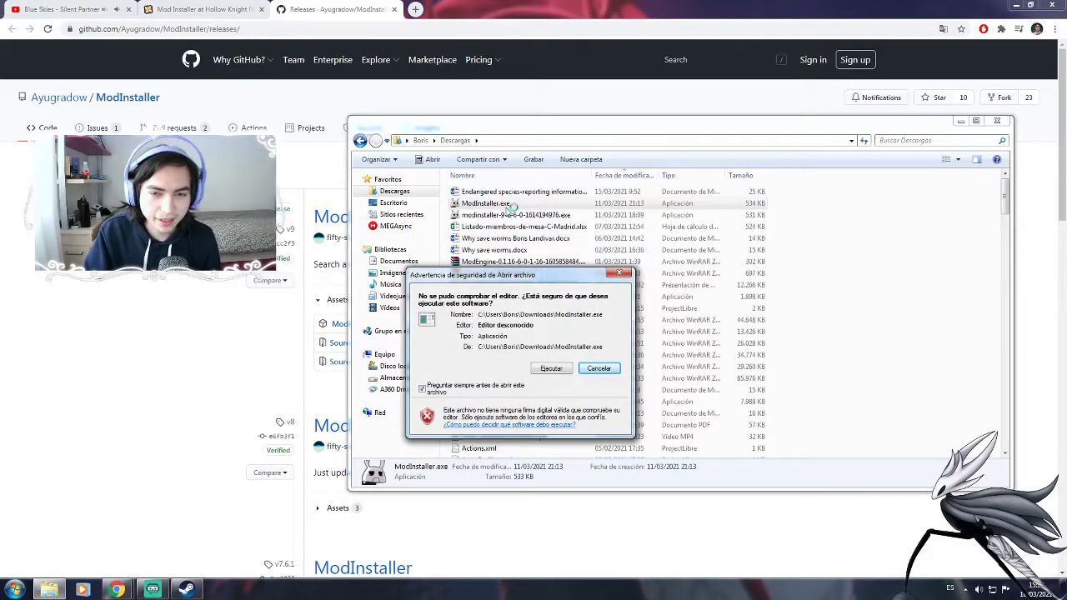
pyautogui.click(560, 368)
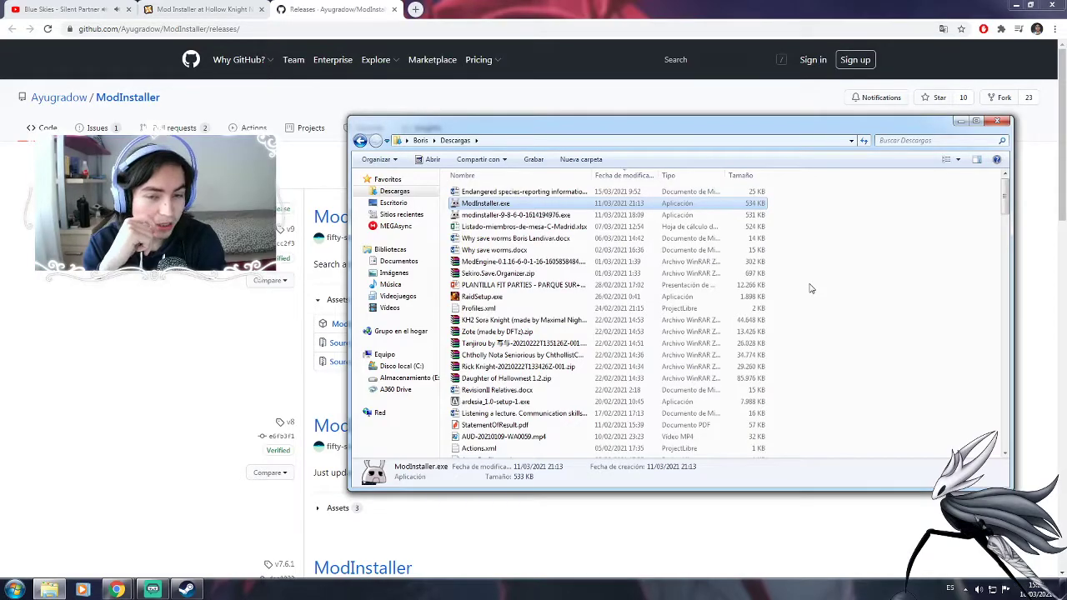
# Run the older modinstaller-9-8-5-2-1585498837.exe from the Downloads folder and move the Mod Manager window aside.
pyautogui.click(505, 215)
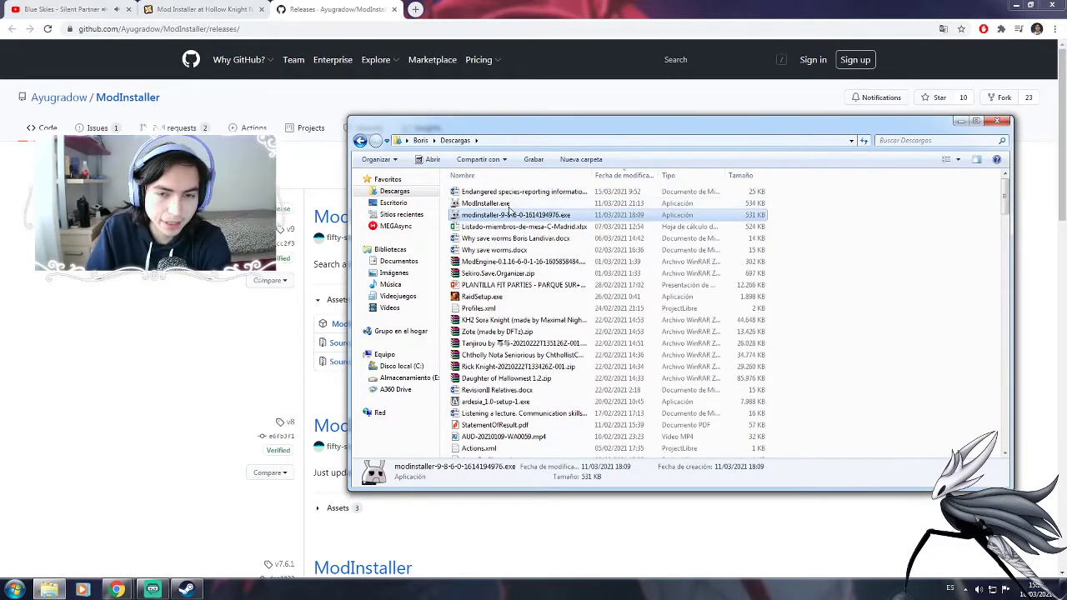
pyautogui.scroll(-2, 538, 265)
pyautogui.scroll(-1, 538, 265)
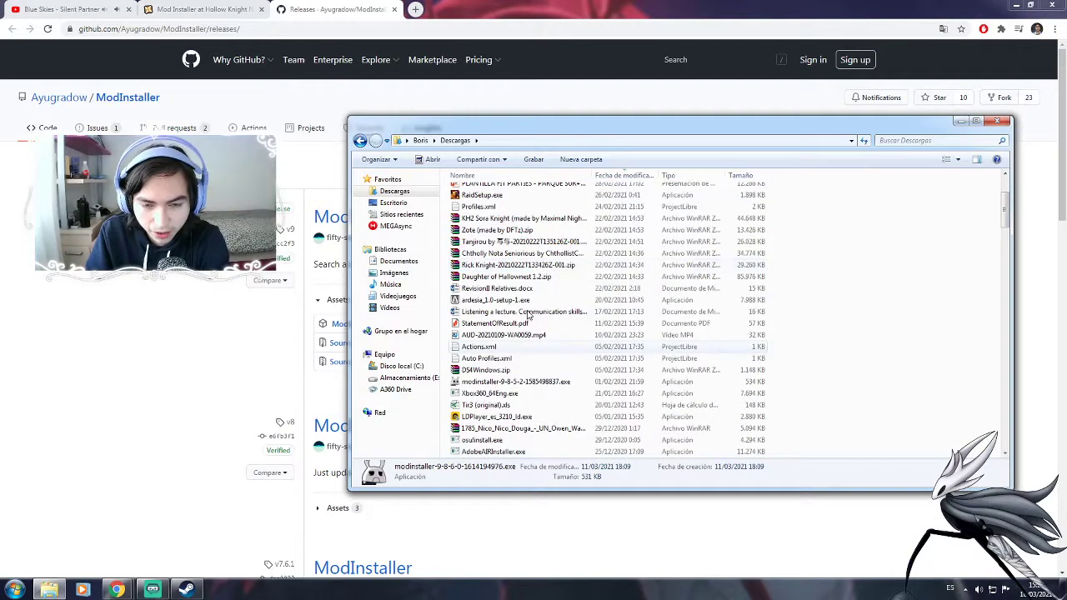
pyautogui.click(510, 382)
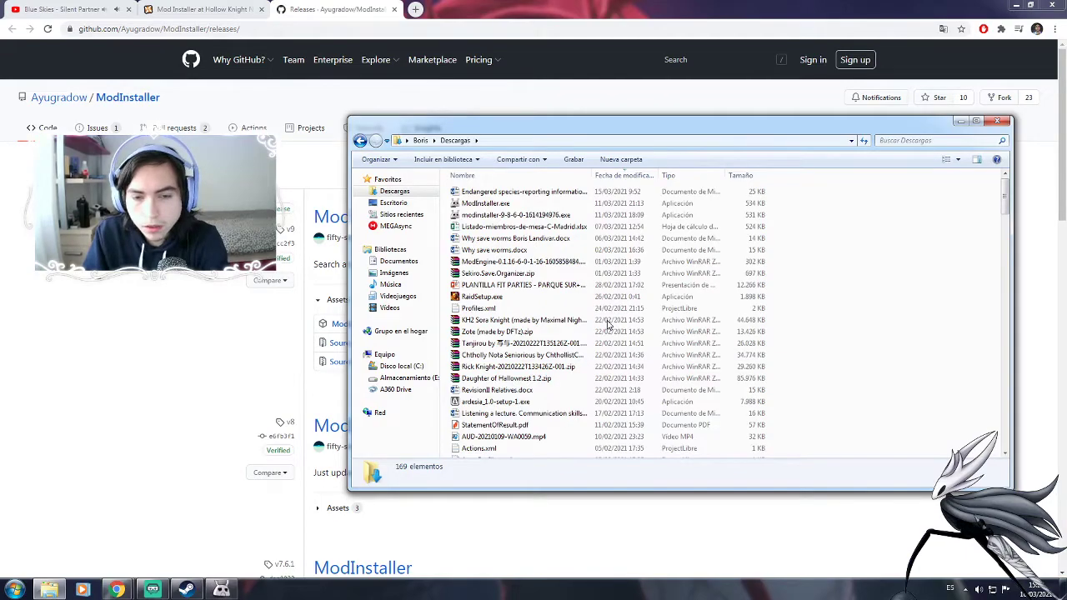
pyautogui.moveTo(530, 215); pyautogui.dragTo(843, 159)
pyautogui.click(500, 389)
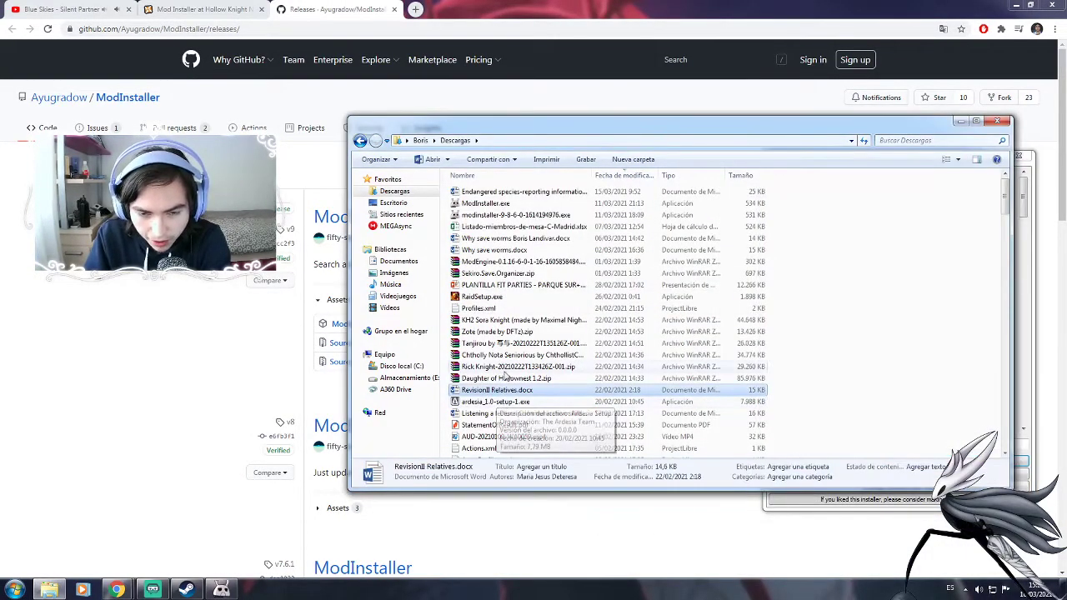
pyautogui.click(496, 320)
pyautogui.click(491, 344)
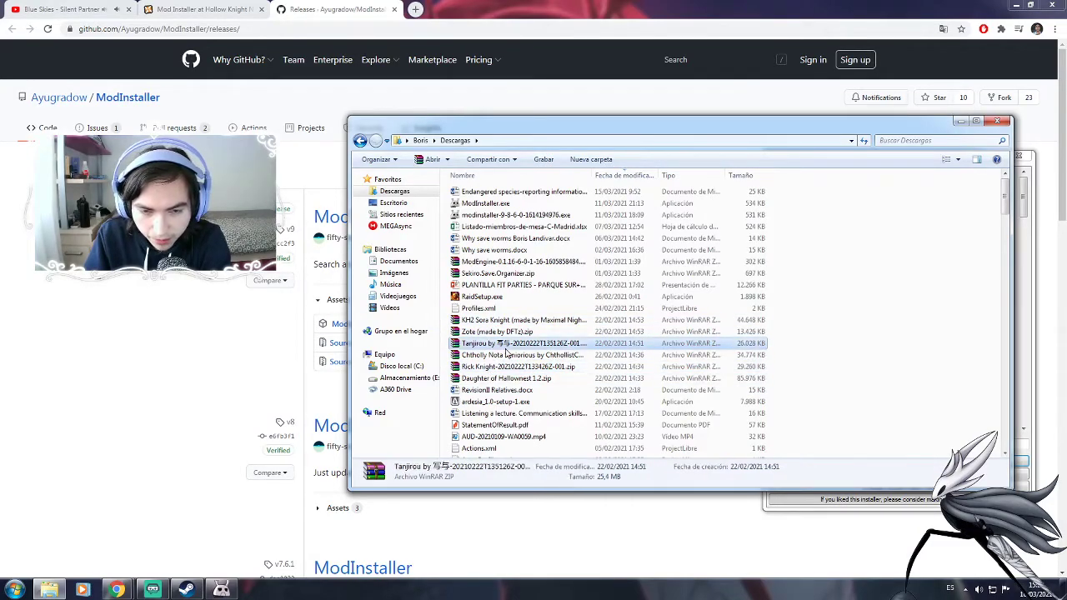
pyautogui.click(508, 307)
pyautogui.click(512, 286)
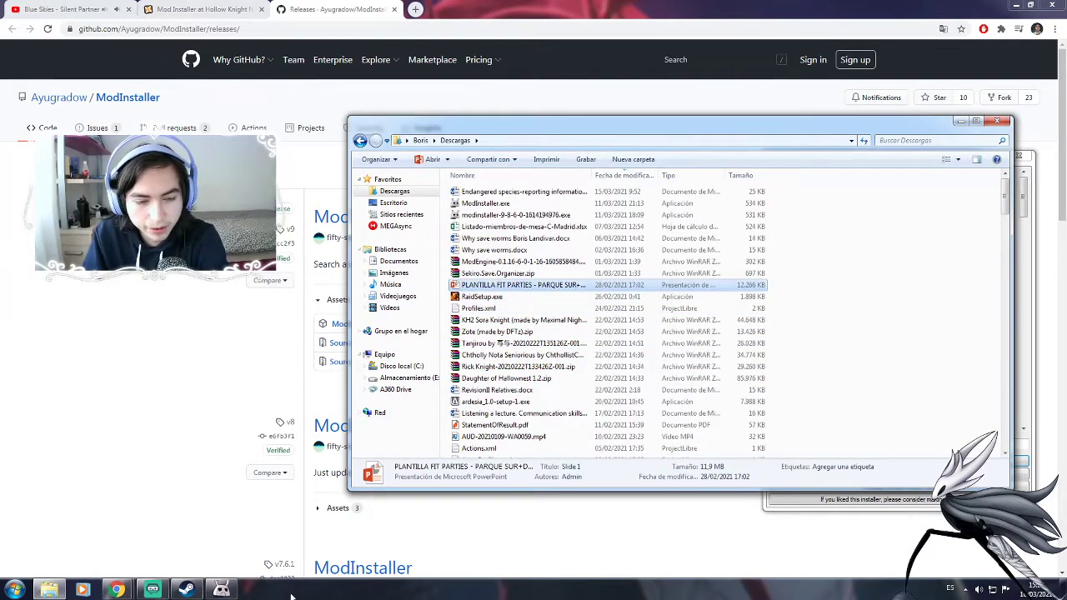
# Bring the Mod Manager to the front, minimize the Downloads folder window and centre the manager on screen.
pyautogui.click(221, 590)
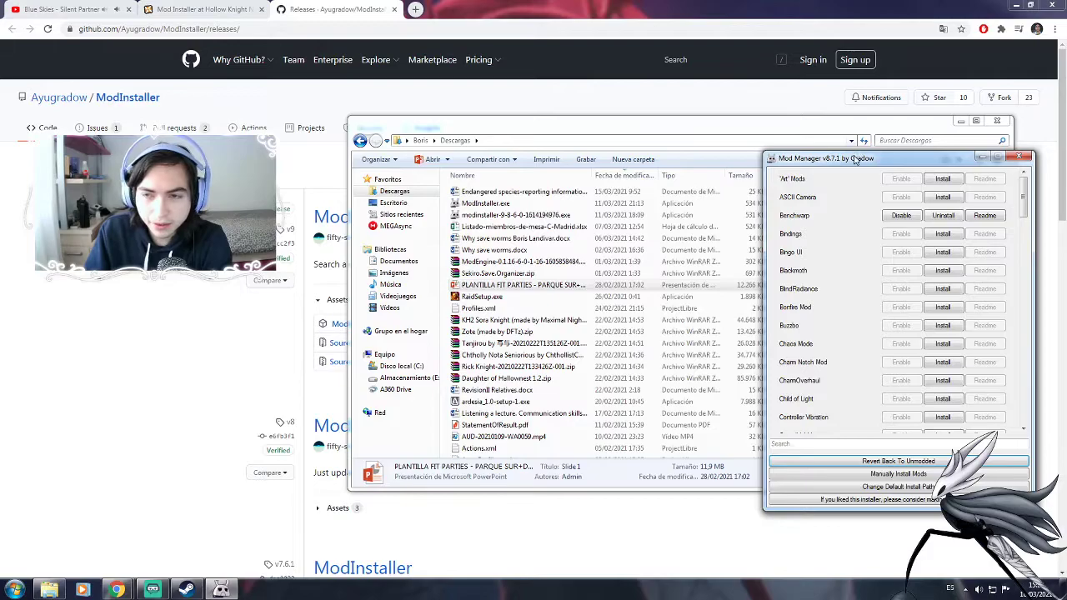
pyautogui.click(962, 121)
pyautogui.moveTo(567, 127); pyautogui.dragTo(545, 131)
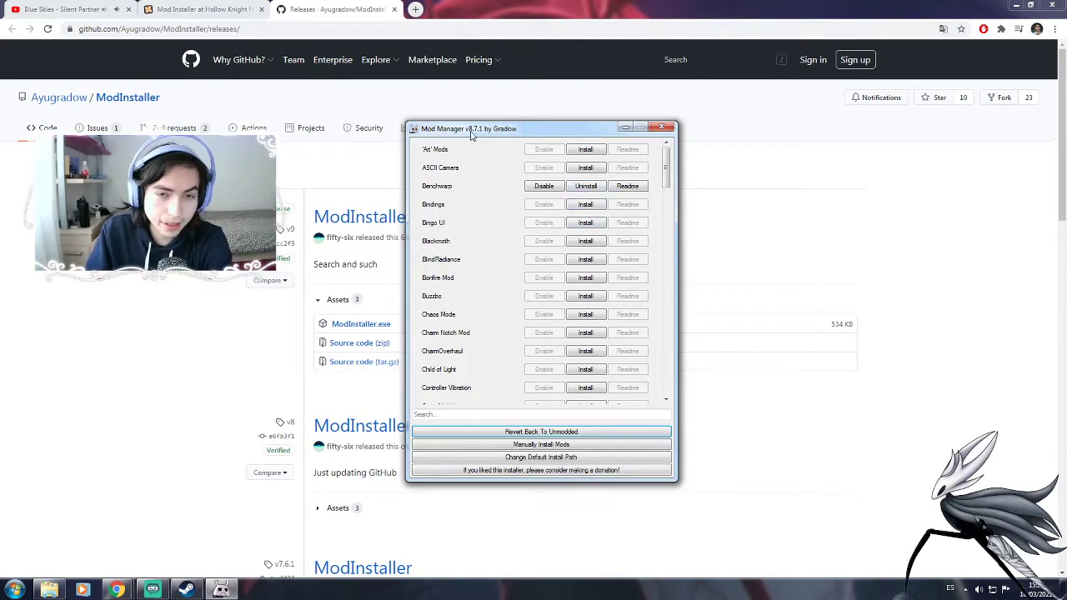
pyautogui.moveTo(470, 131); pyautogui.dragTo(474, 140)
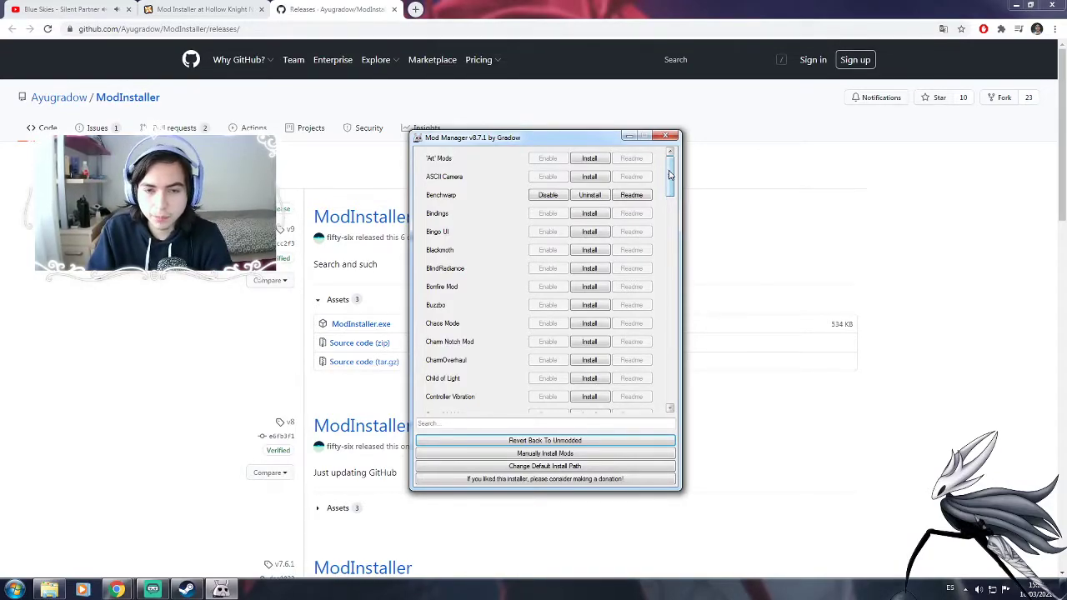
# Install the Chaos Mode mod from the mod list, confirming the installation and closing the completion message.
pyautogui.moveTo(669, 176); pyautogui.dragTo(671, 200)
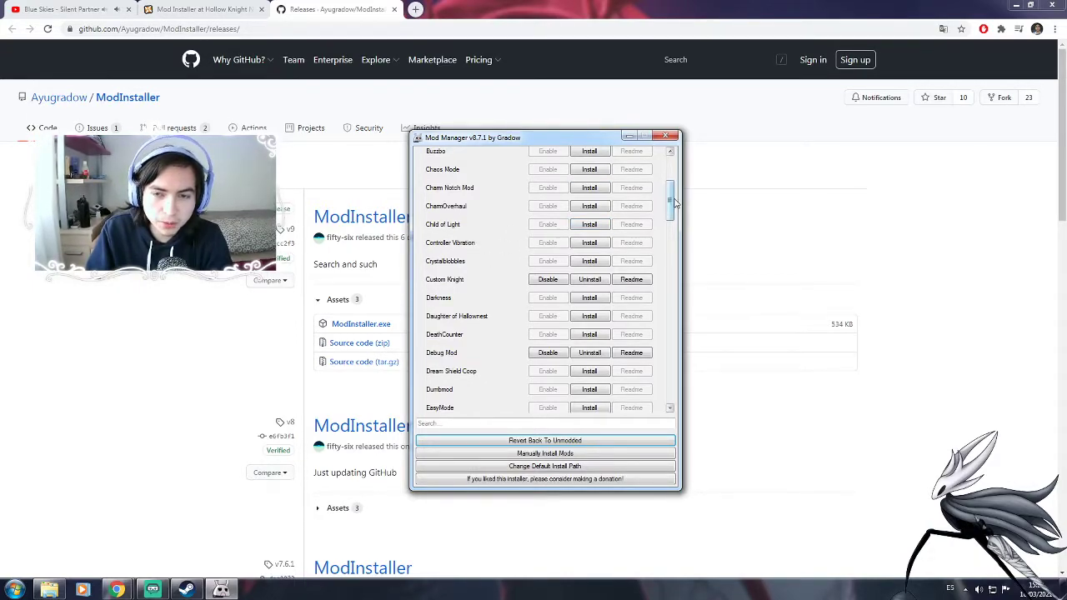
pyautogui.scroll(3, 650, 212)
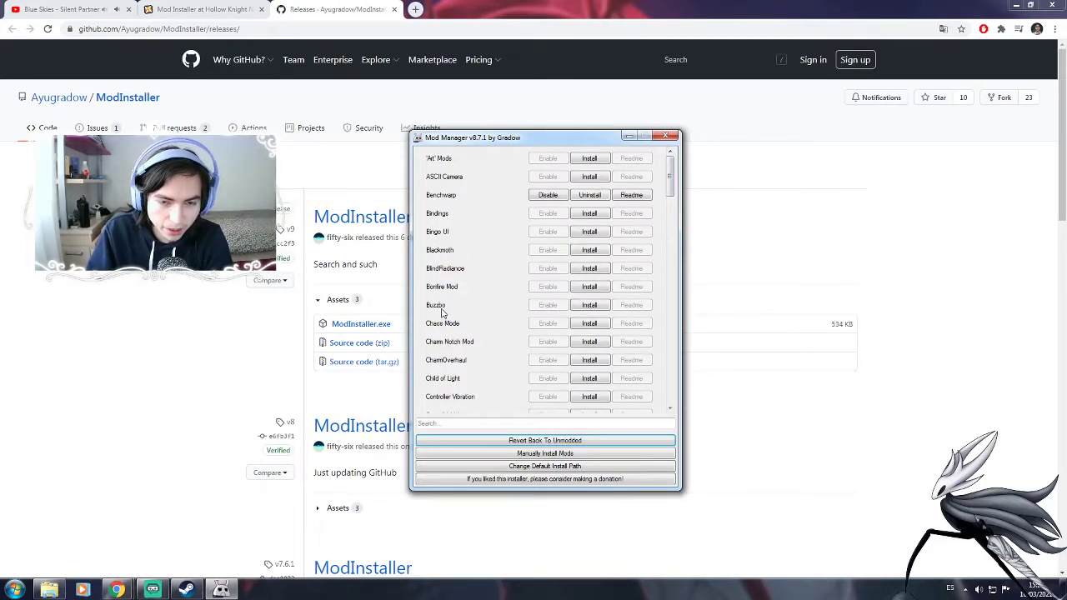
pyautogui.click(587, 325)
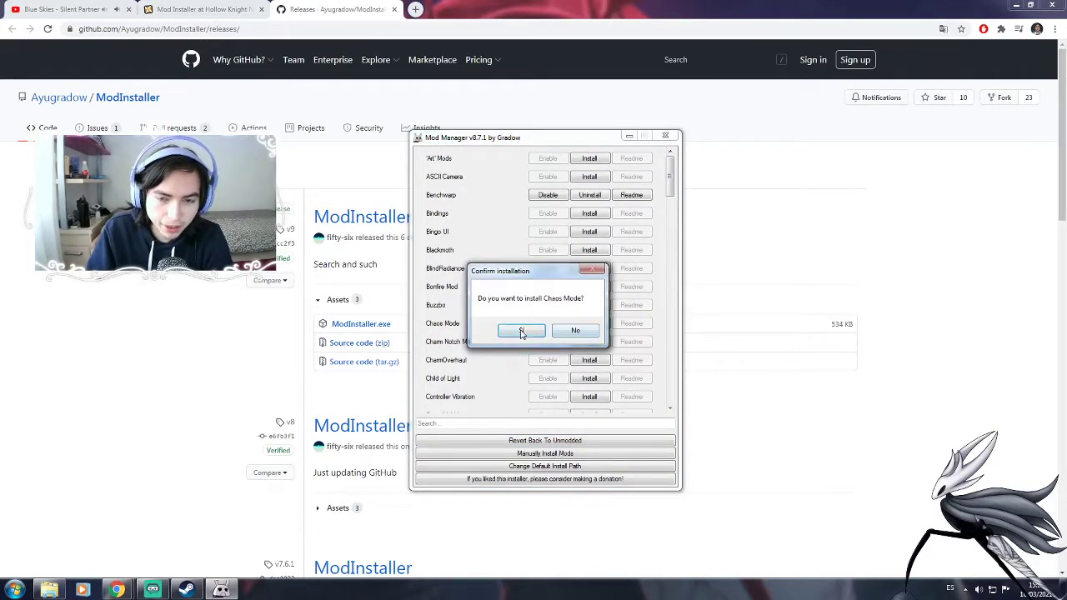
pyautogui.click(520, 332)
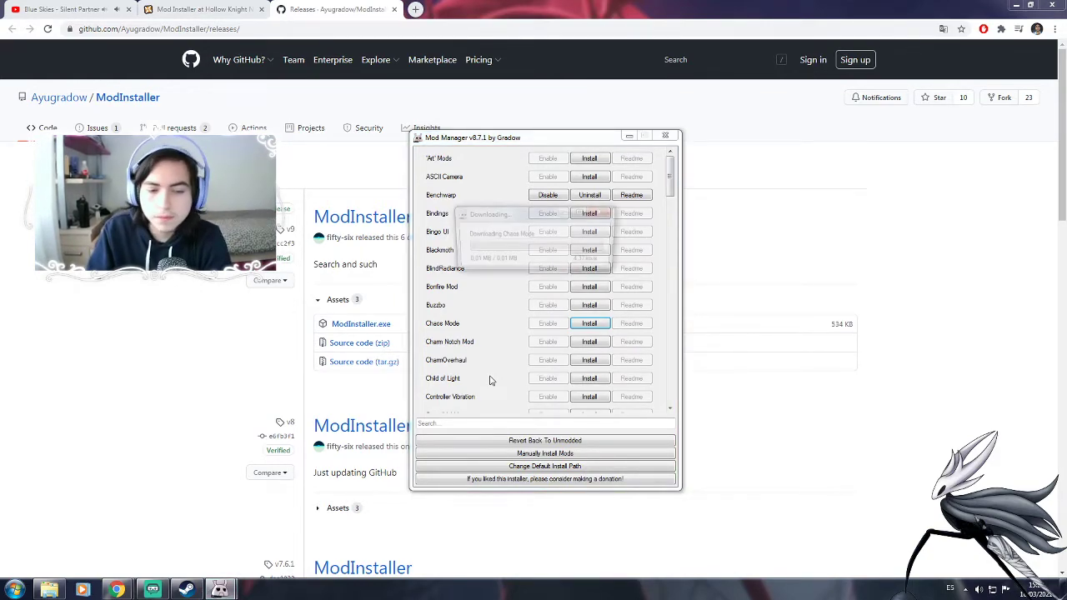
pyautogui.click(561, 331)
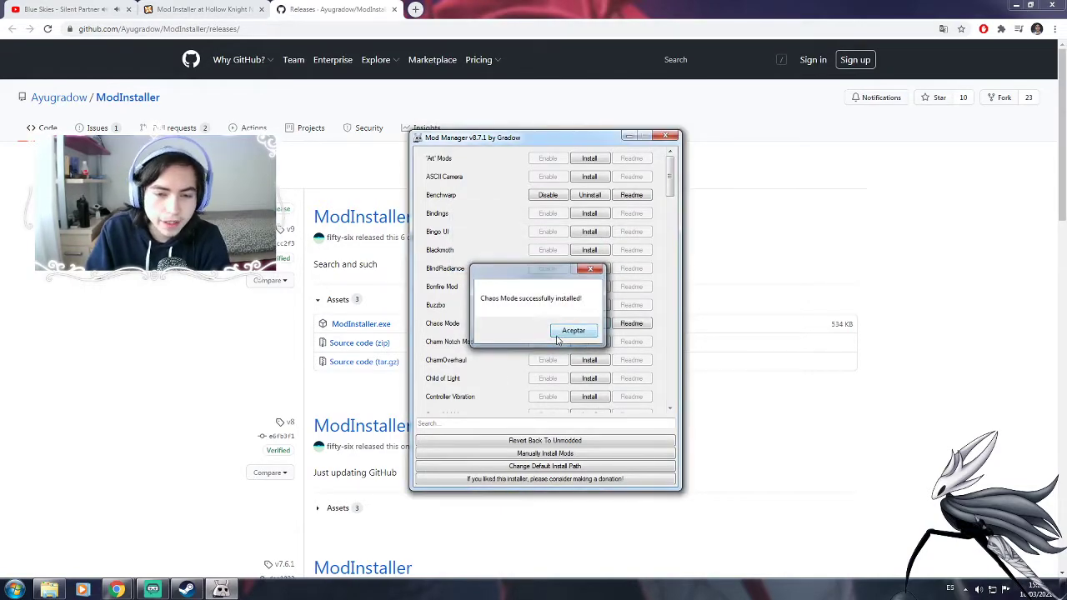
pyautogui.click(567, 331)
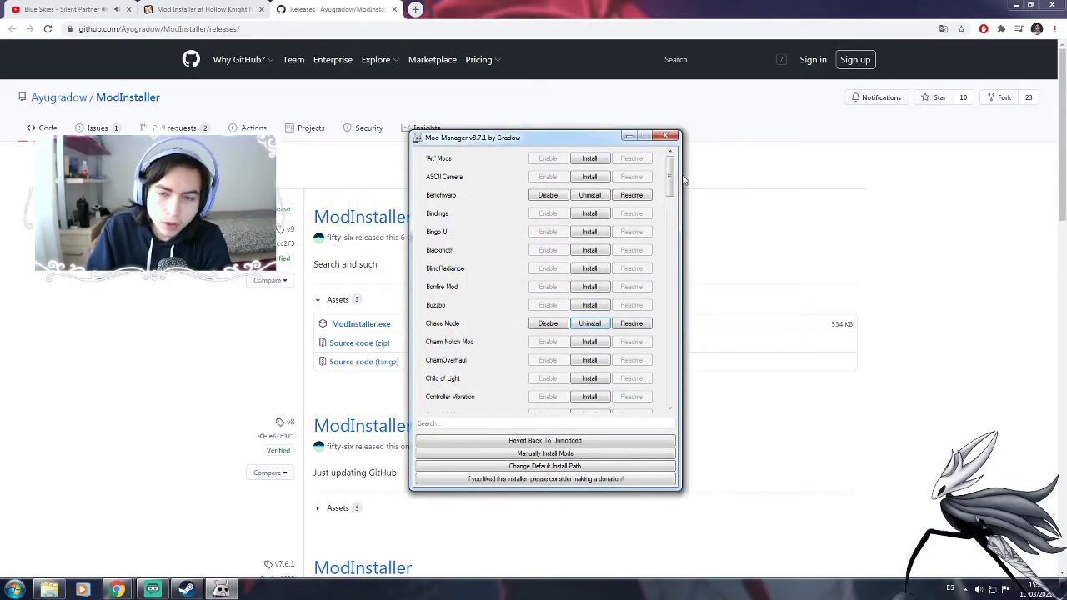
# Disable the installed Chaos Mode mod in the mod list.
pyautogui.scroll(-1, 674, 175)
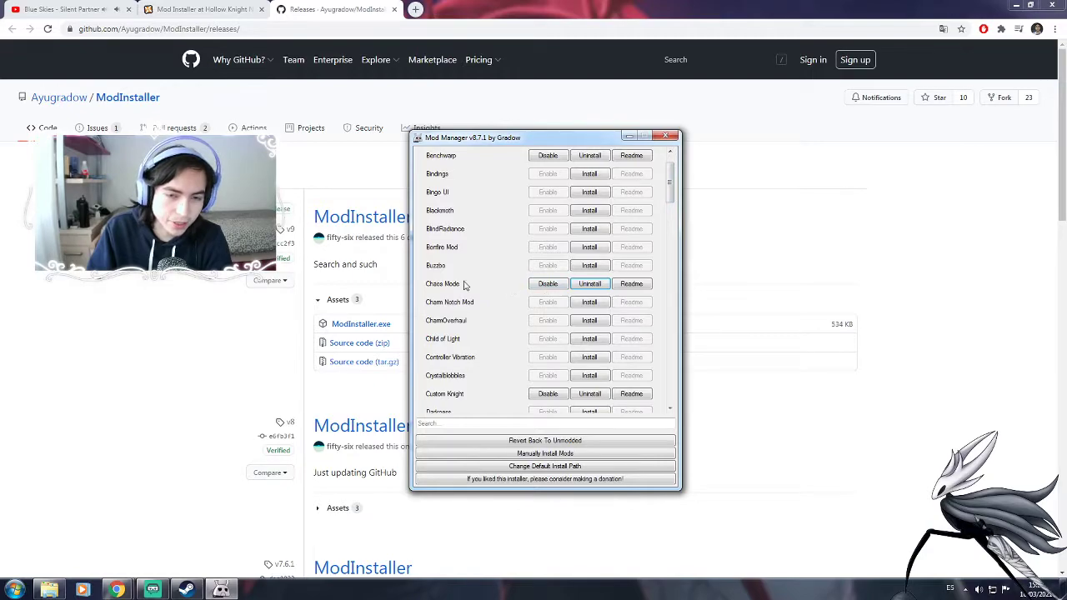
pyautogui.click(547, 284)
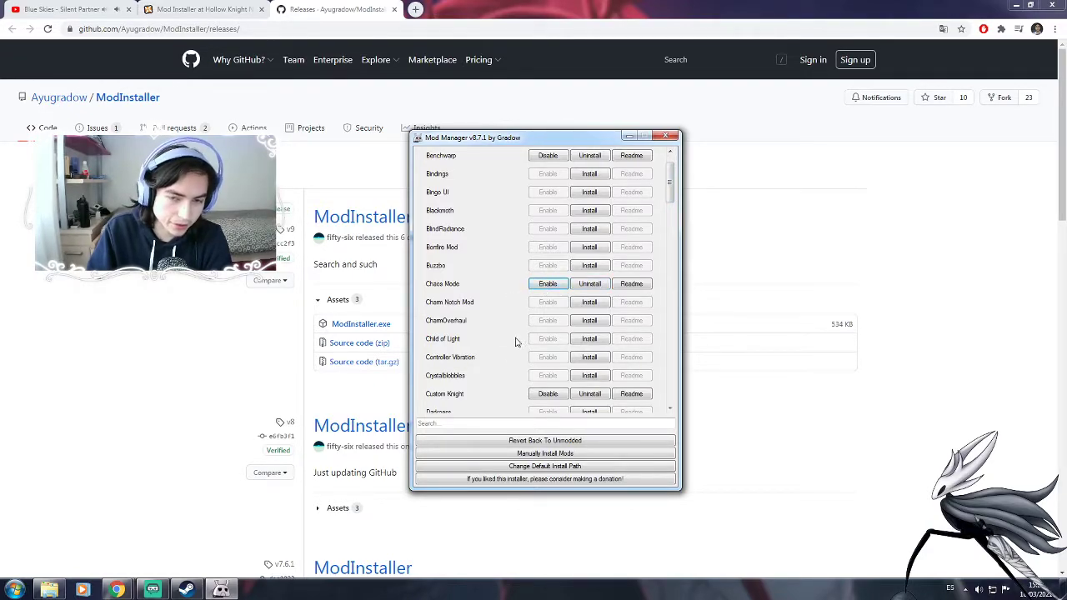
# Disable the Custom Knight mod and enable it again.
pyautogui.scroll(-3, 674, 185)
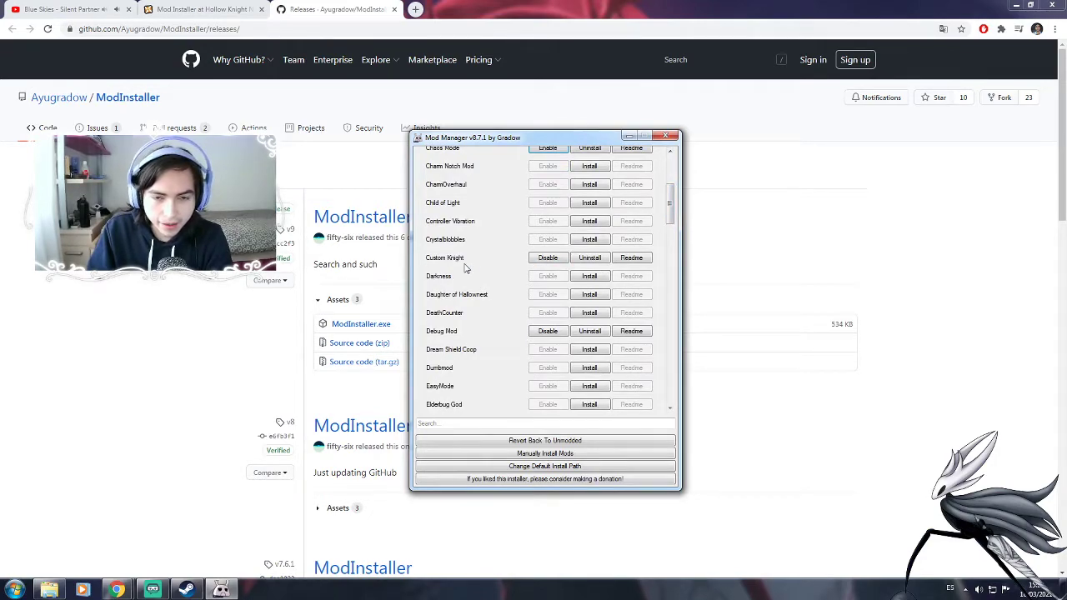
pyautogui.click(542, 259)
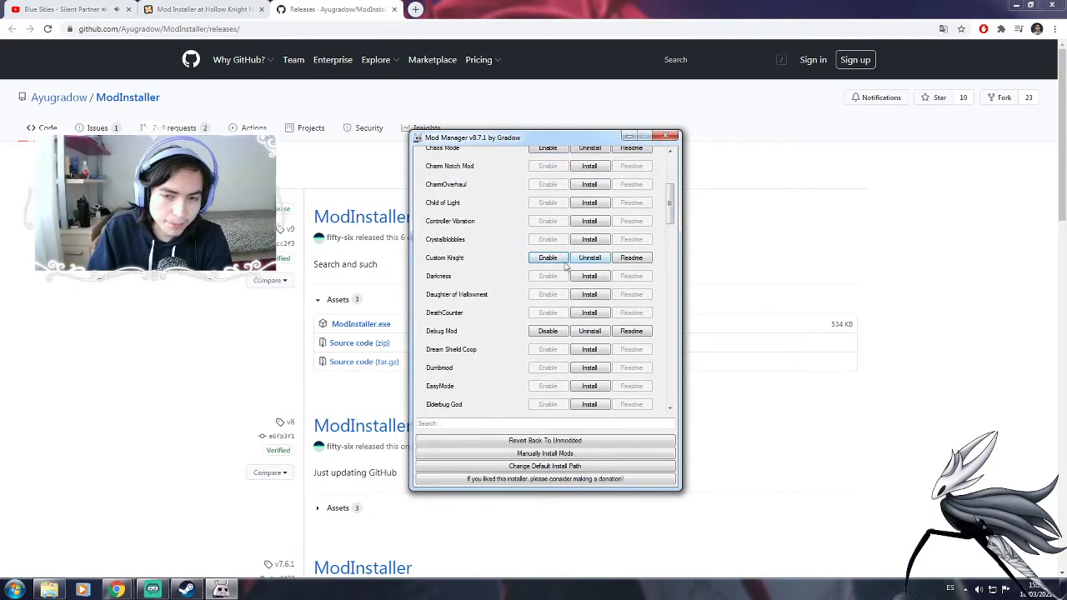
pyautogui.click(554, 262)
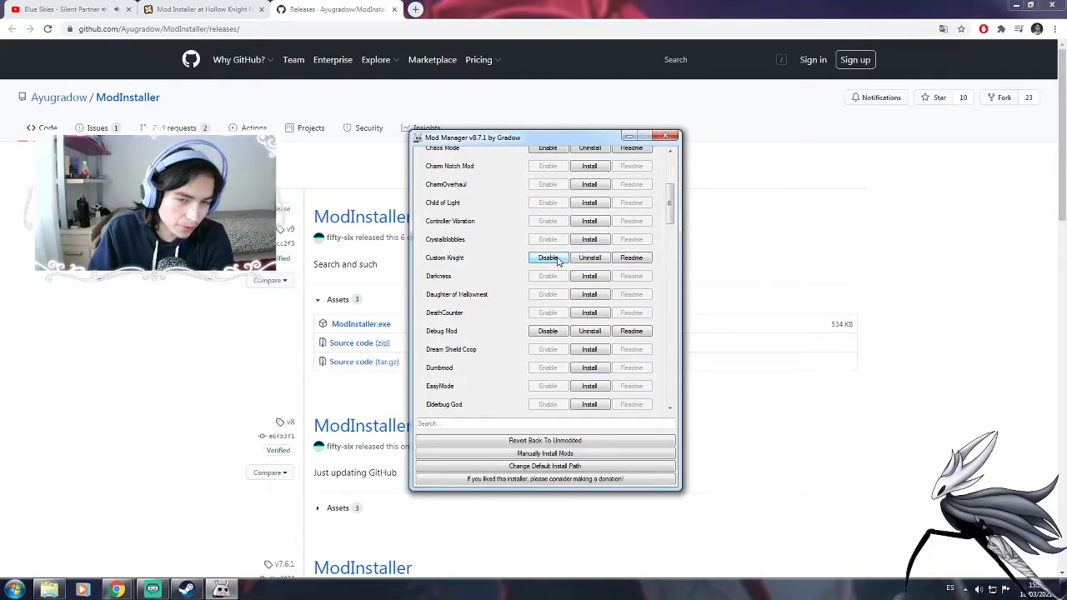
# Close the Mod Manager and open the local disk C: in the file explorer window.
pyautogui.click(666, 137)
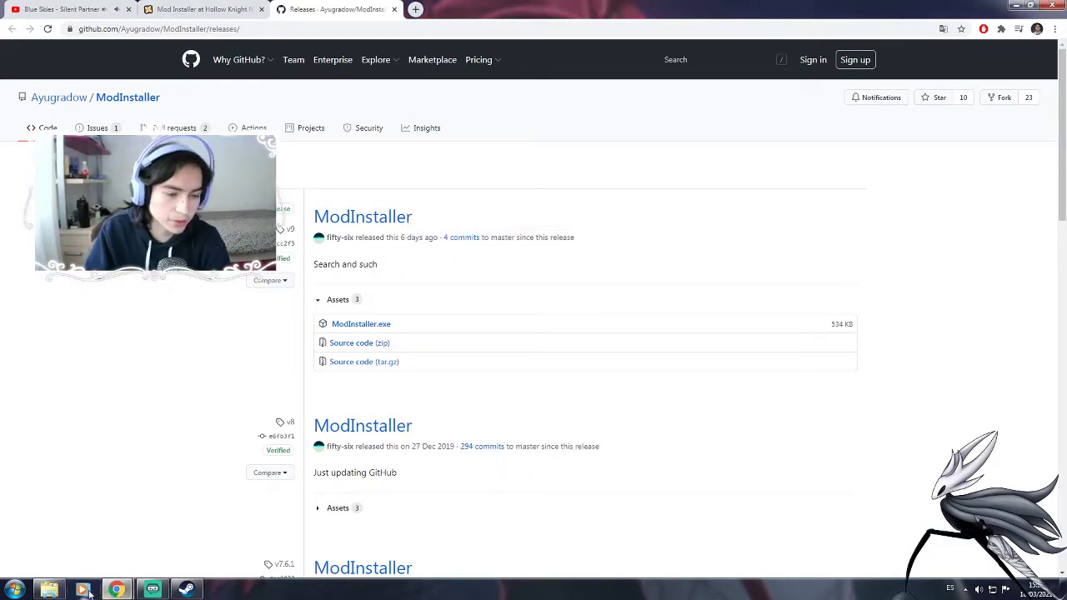
pyautogui.click(167, 533)
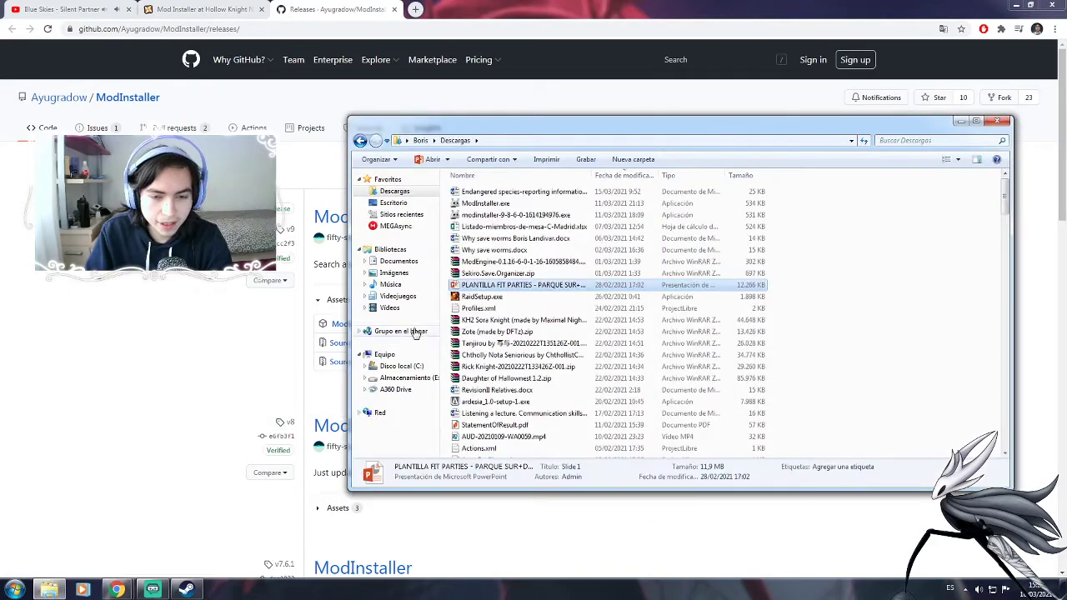
pyautogui.click(407, 368)
pyautogui.moveTo(553, 136); pyautogui.dragTo(507, 134)
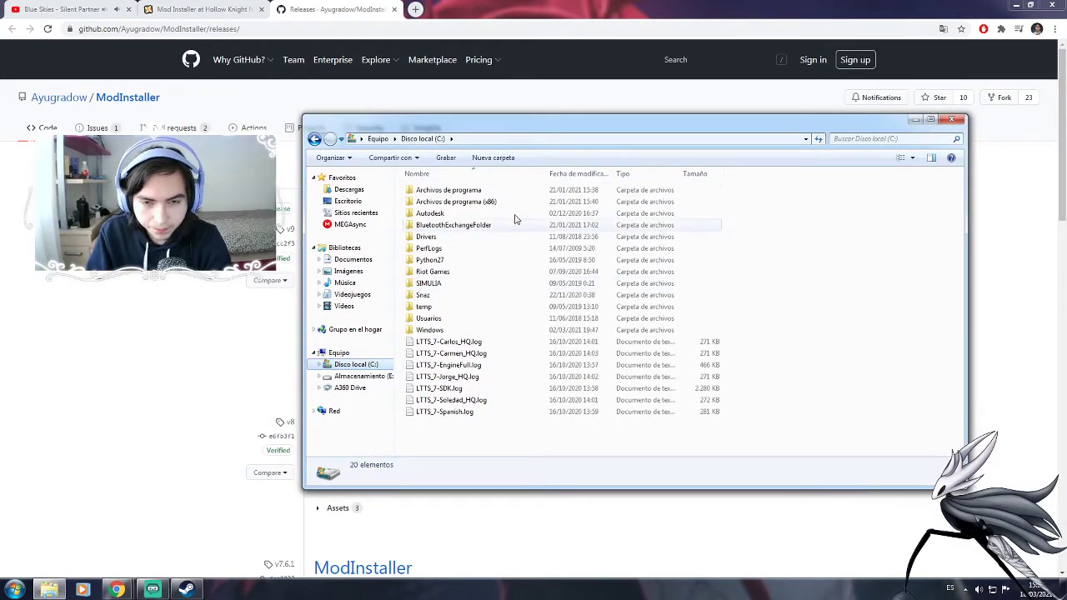
# Open the steamapps folder inside Archivos de programa (x86) > Steam.
pyautogui.doubleClick(470, 203)
pyautogui.click(451, 272)
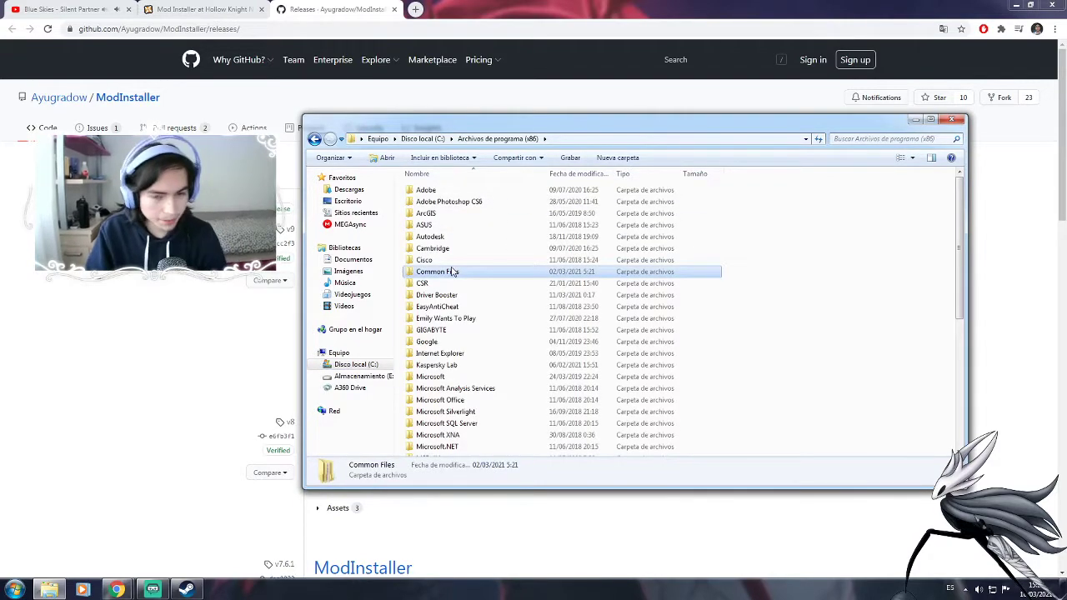
pyautogui.write('steam')
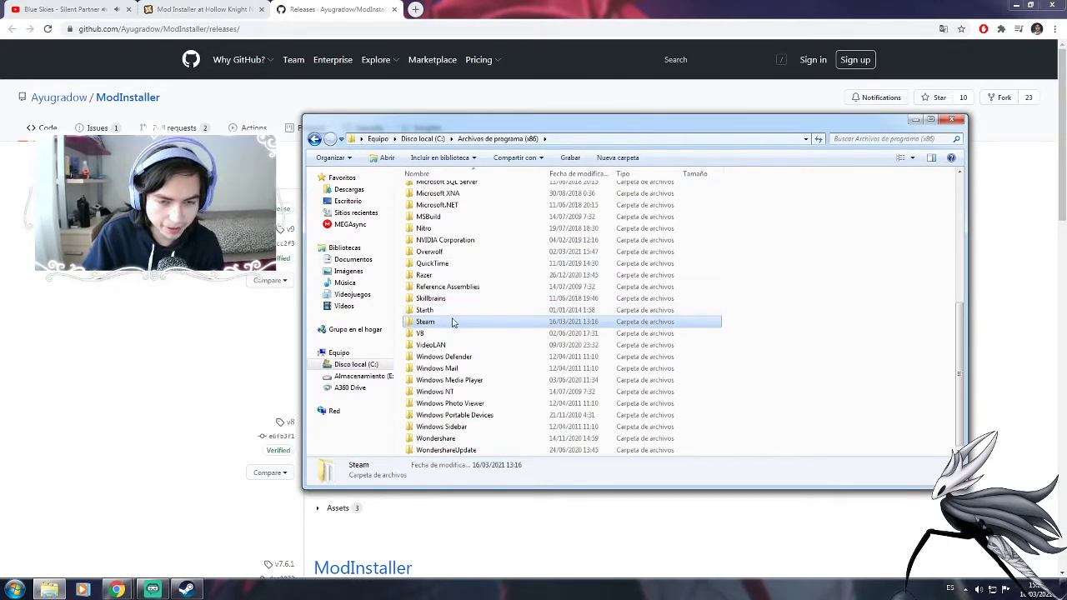
pyautogui.doubleClick(458, 324)
pyautogui.write('steamapps')
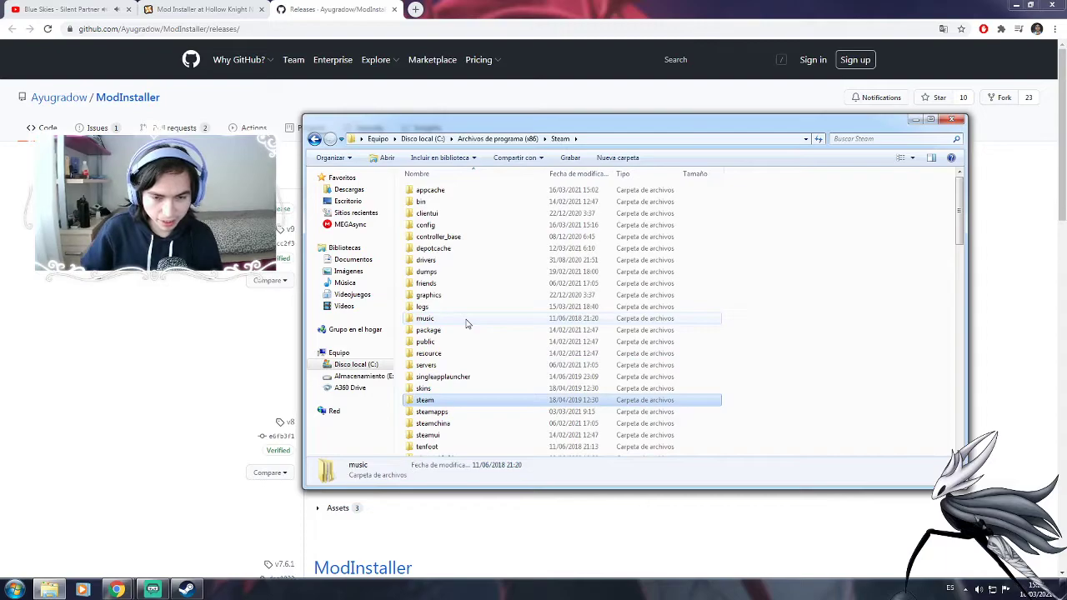
pyautogui.press('Return')
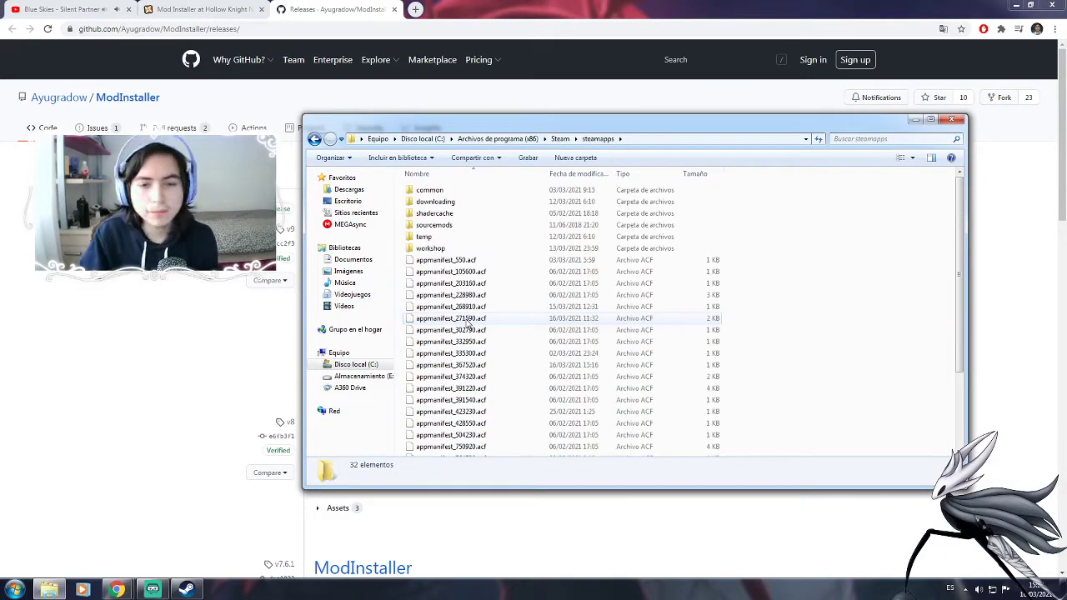
# Open the Hollow Knight game folder inside the common folder.
pyautogui.doubleClick(435, 193)
pyautogui.press('BackSpace')
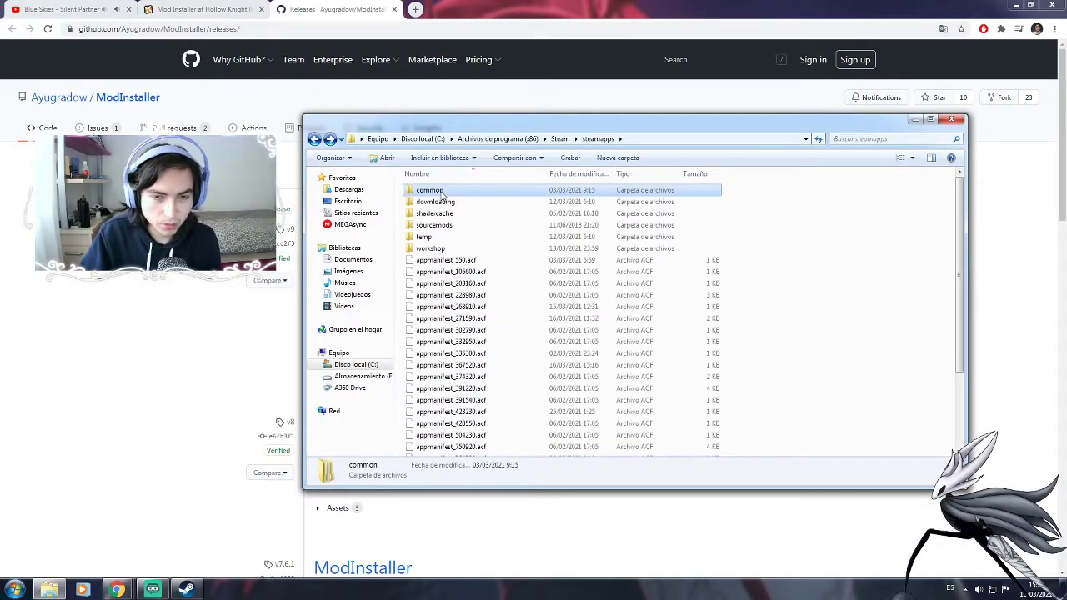
pyautogui.doubleClick(442, 194)
pyautogui.write('ho')
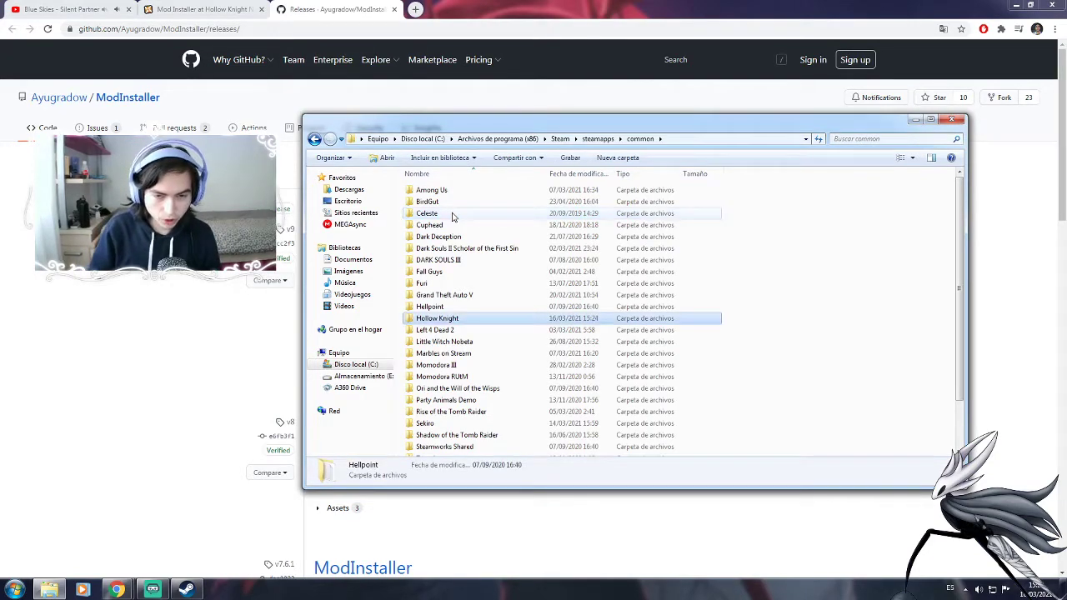
pyautogui.press('Return')
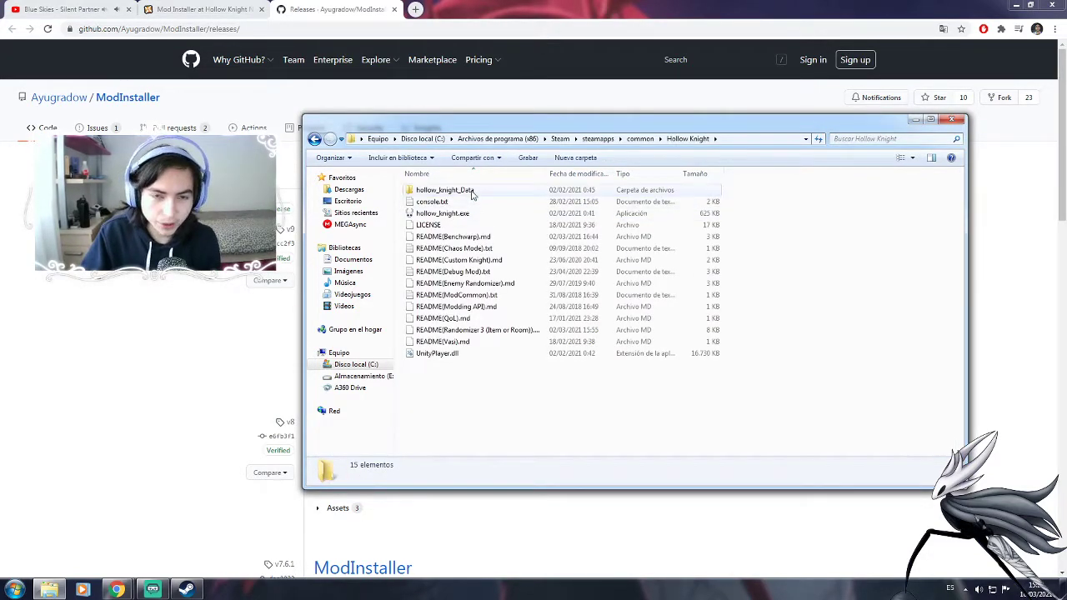
# Open the game's Mods folder through hollow_knight_Data and Managed.
pyautogui.doubleClick(458, 191)
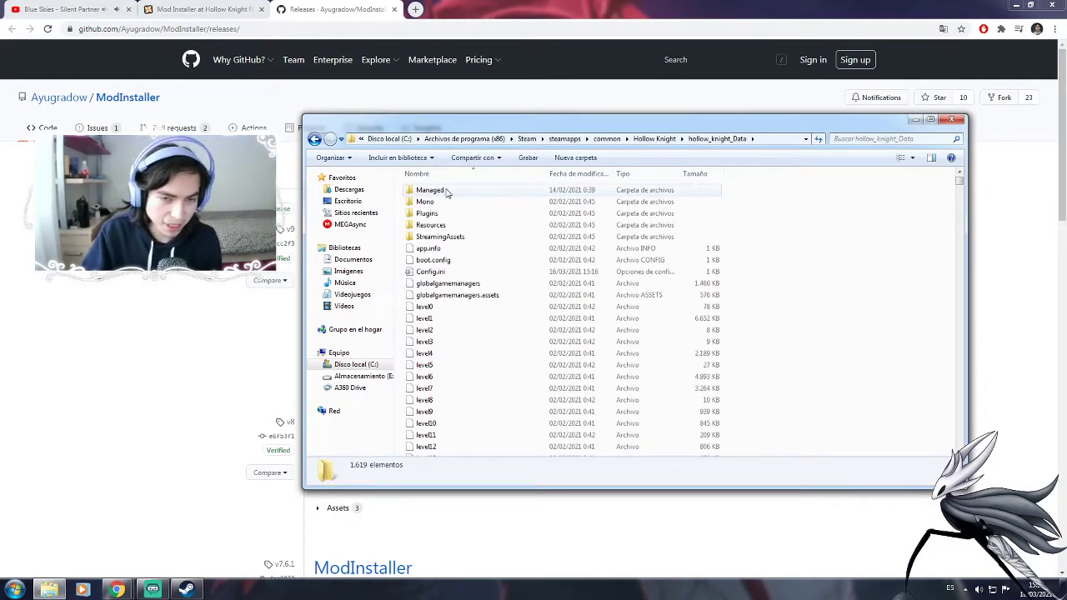
pyautogui.doubleClick(447, 190)
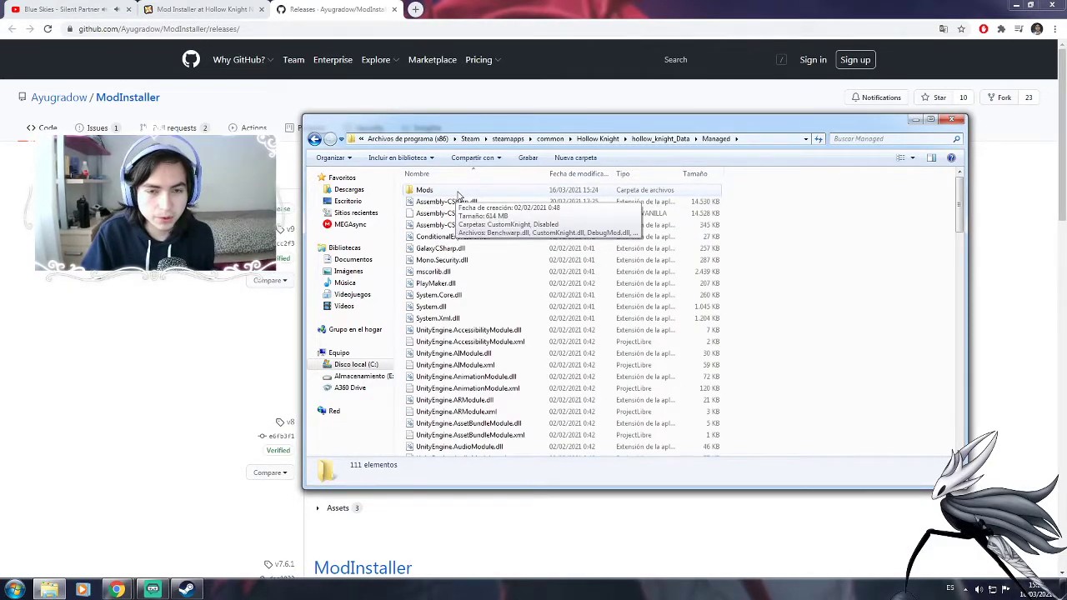
pyautogui.doubleClick(455, 191)
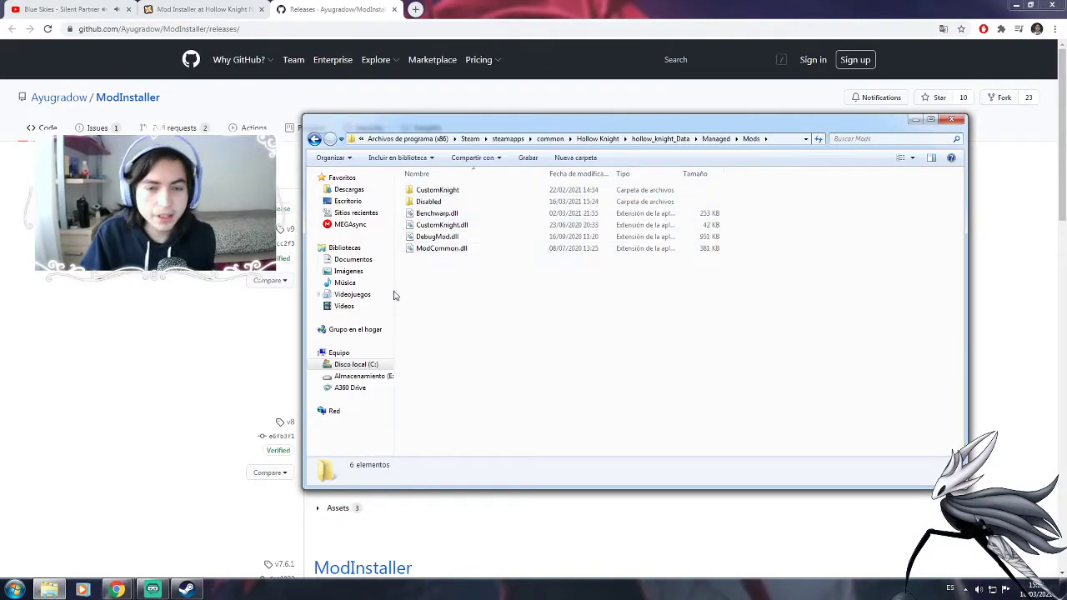
# View the skin folders inside CustomKnight and return to the Mods folder.
pyautogui.doubleClick(444, 192)
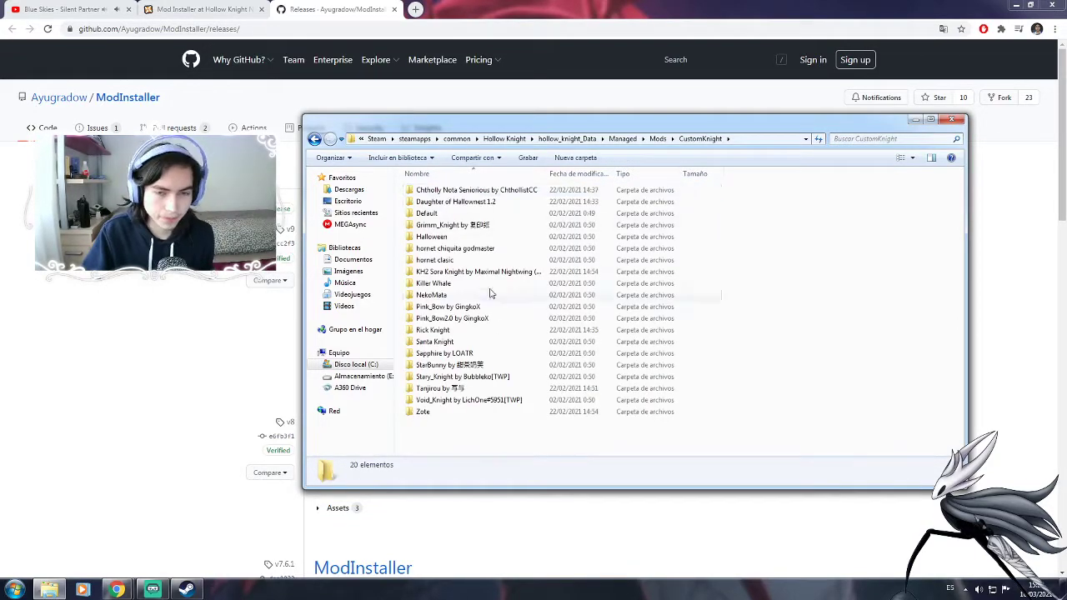
pyautogui.moveTo(449, 440); pyautogui.dragTo(449, 237)
pyautogui.click(449, 236)
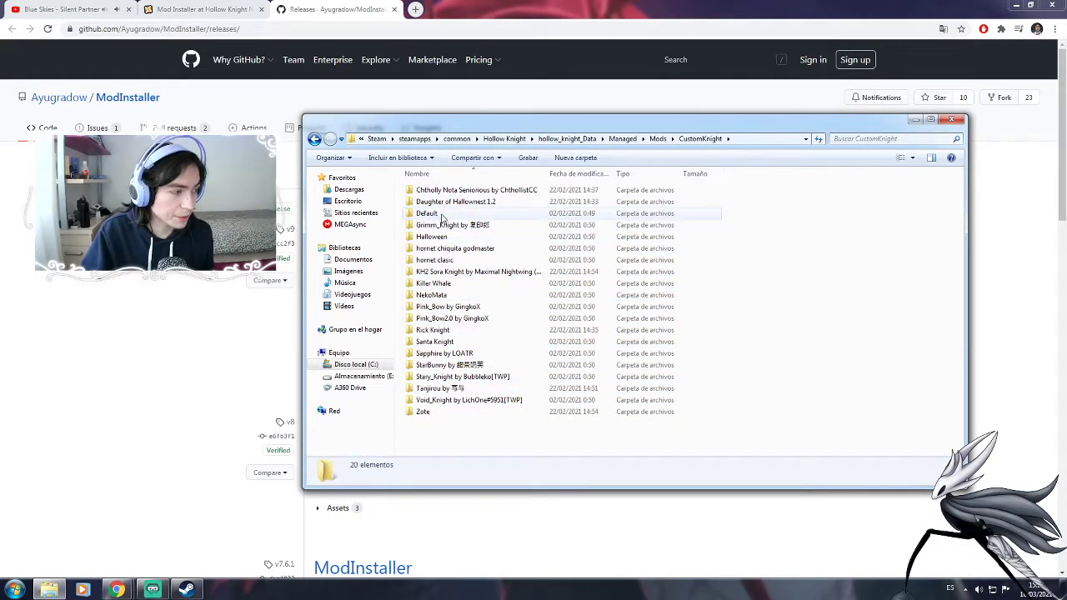
pyautogui.press('BackSpace')
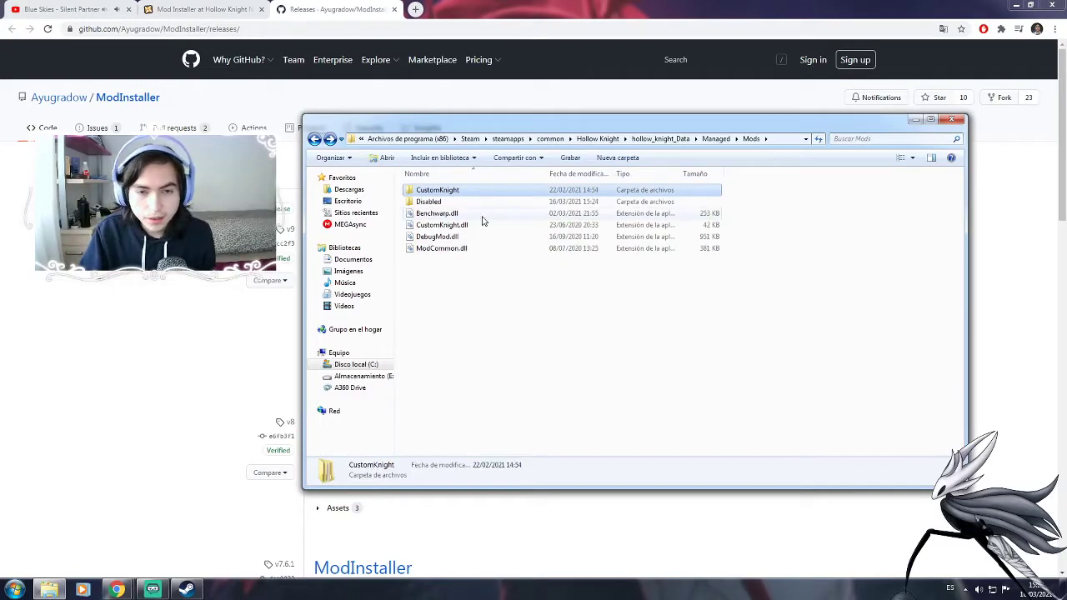
# Open the Default skin folder inside CustomKnight and look through its sprite images.
pyautogui.doubleClick(450, 191)
pyautogui.click(440, 216)
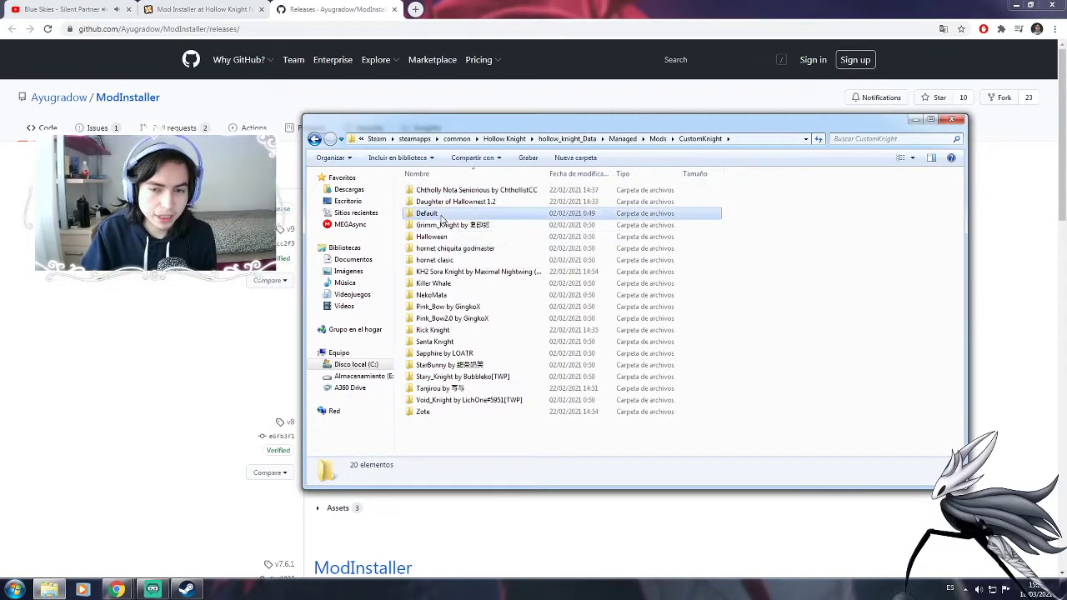
pyautogui.moveTo(743, 215); pyautogui.dragTo(417, 221)
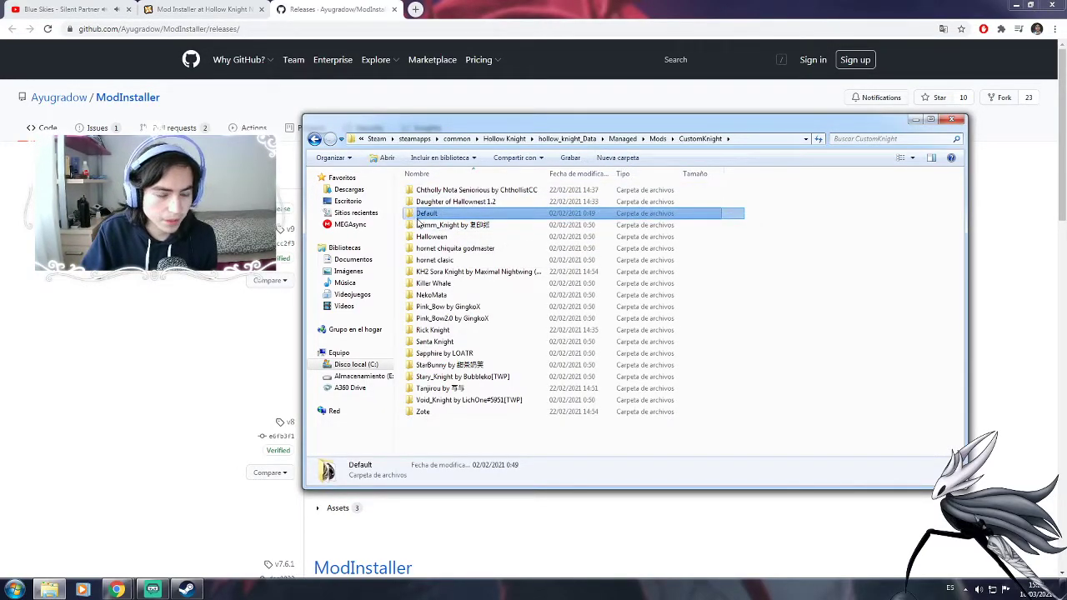
pyautogui.doubleClick(421, 216)
pyautogui.scroll(-10, 731, 327)
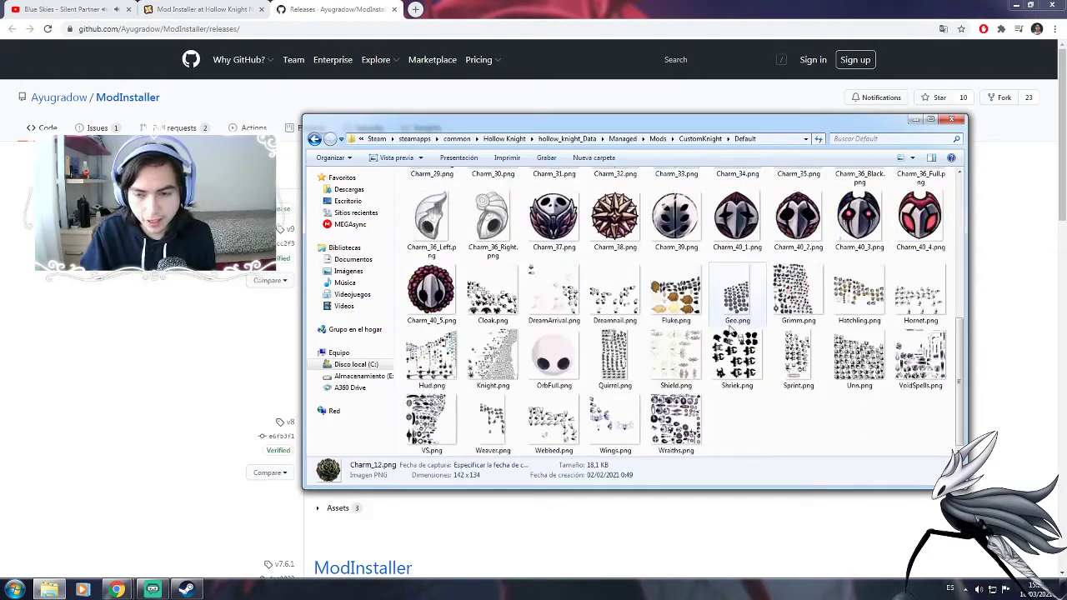
# View the Wraiths.png sprite sheet at full size, close it and return to the CustomKnight folder.
pyautogui.click(672, 425)
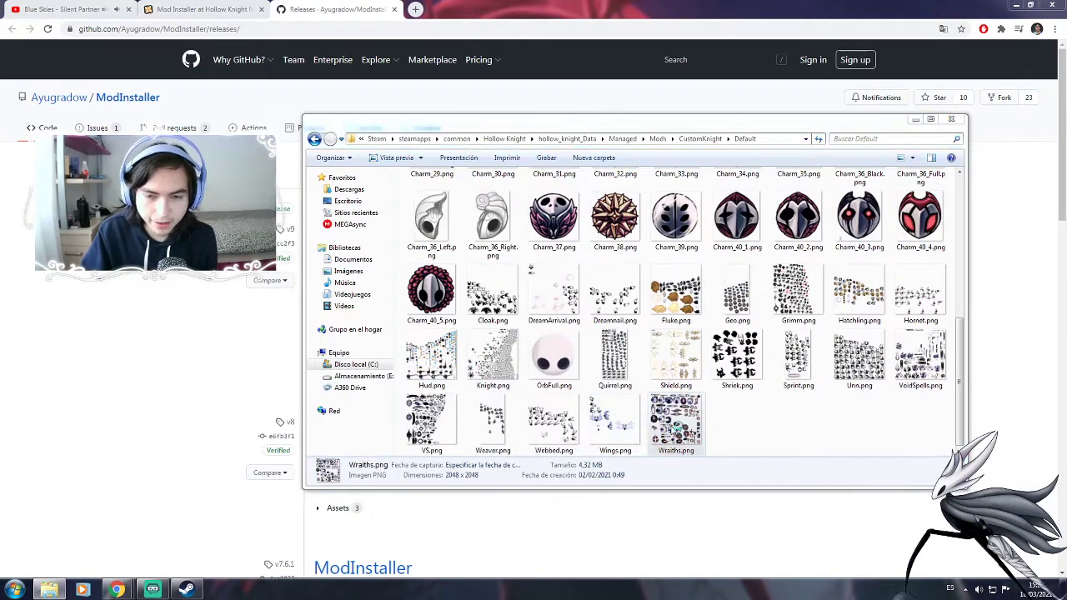
pyautogui.doubleClick(675, 429)
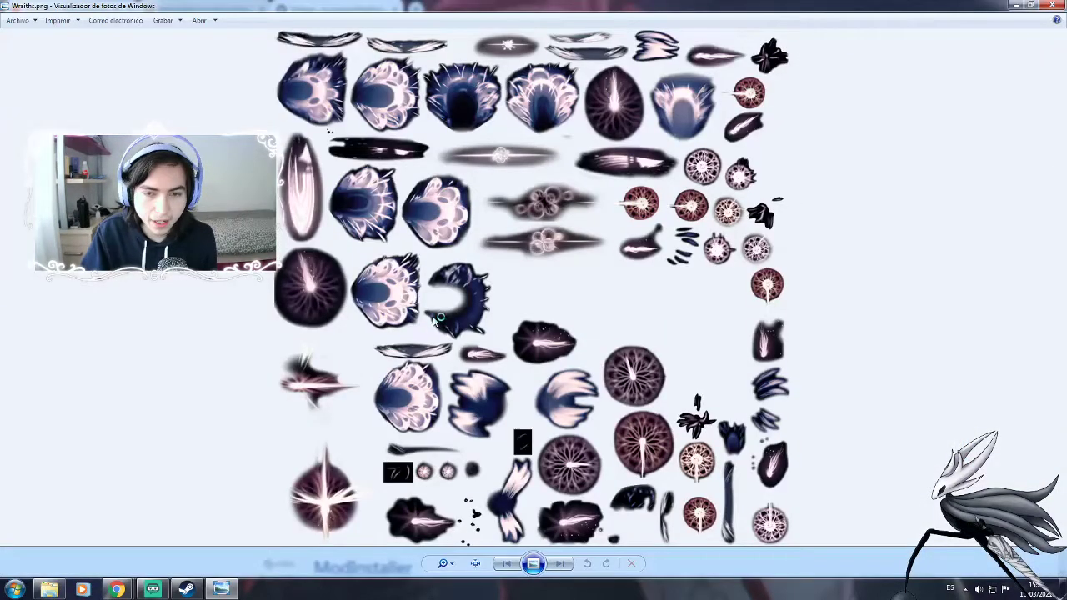
pyautogui.click(1057, 5)
pyautogui.press('BackSpace')
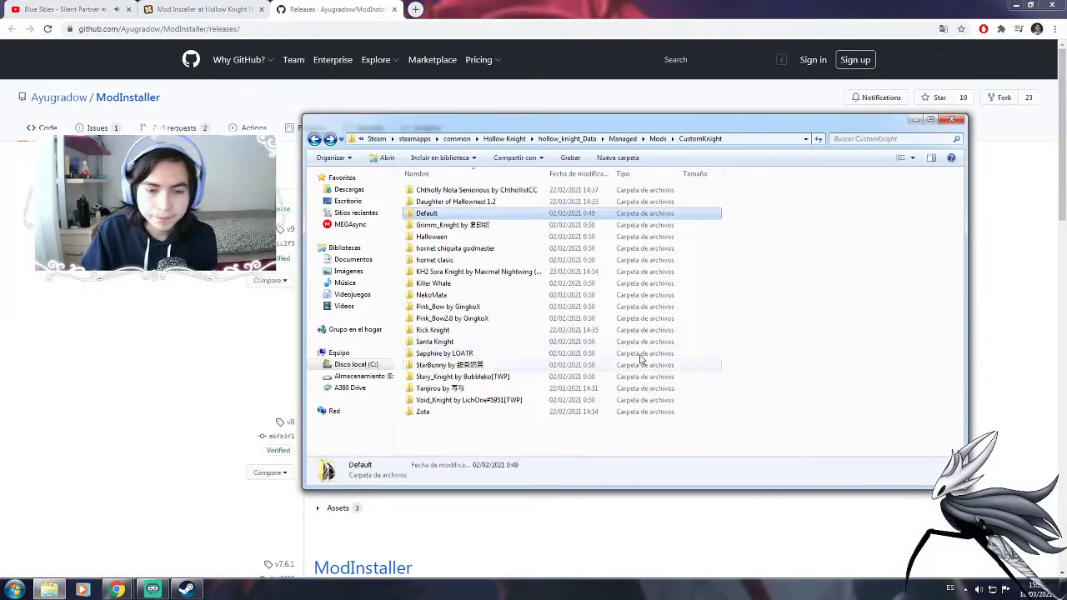
pyautogui.click(809, 291)
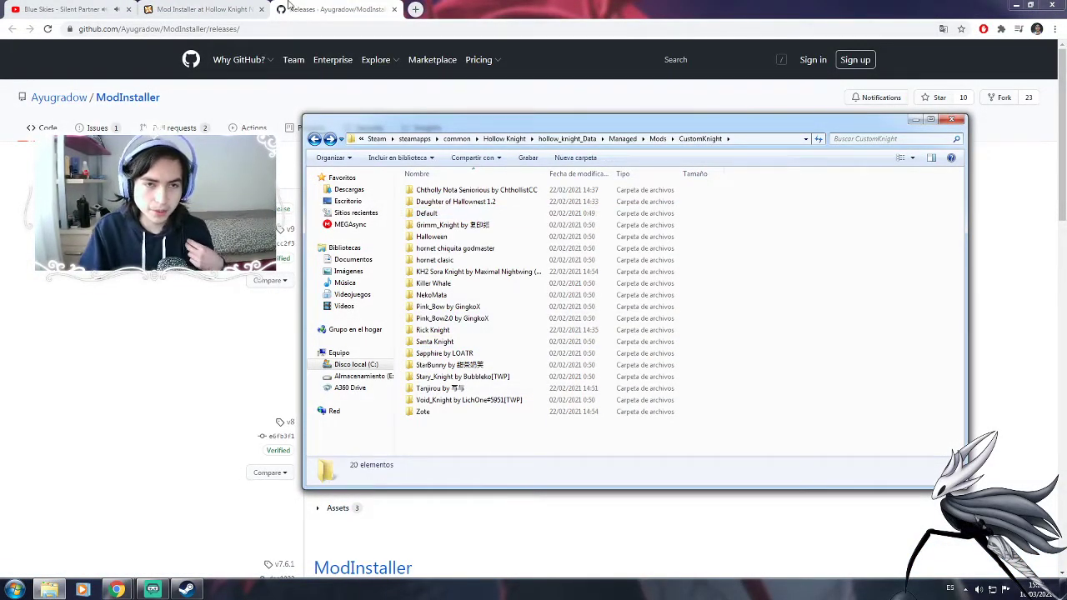
# Switch to Chrome, load YouTube in place of the ModInstaller releases page and search it for "team white palace".
pyautogui.click(368, 29)
pyautogui.click(367, 29)
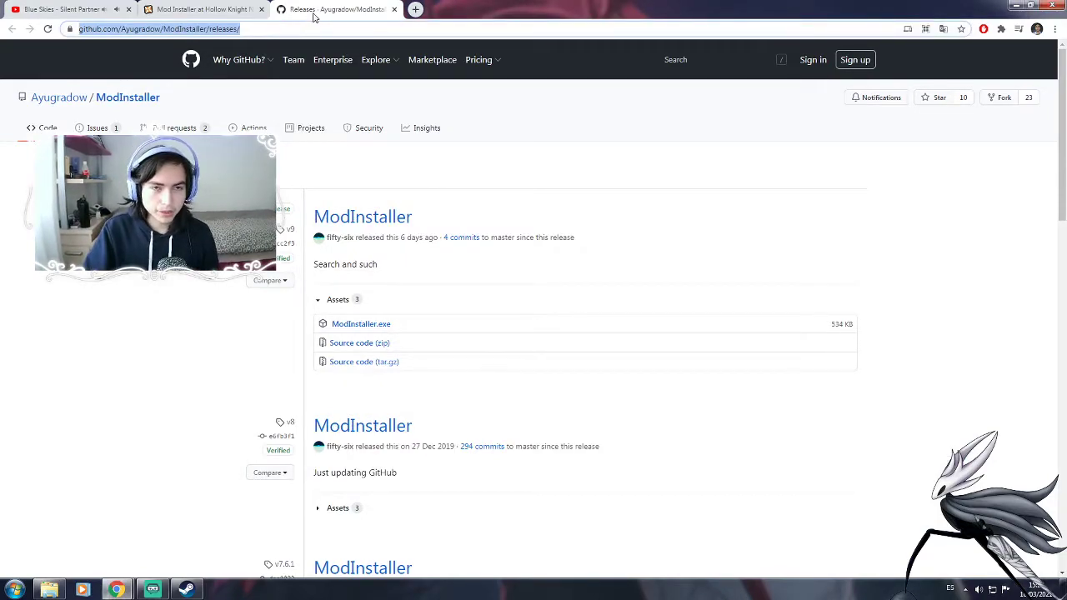
pyautogui.write('https://www.youtube.com/watch?v=7YYC75JTzQA&feature=youtu.be&ab_channel=FrankyMPiano')
pyautogui.press('Return')
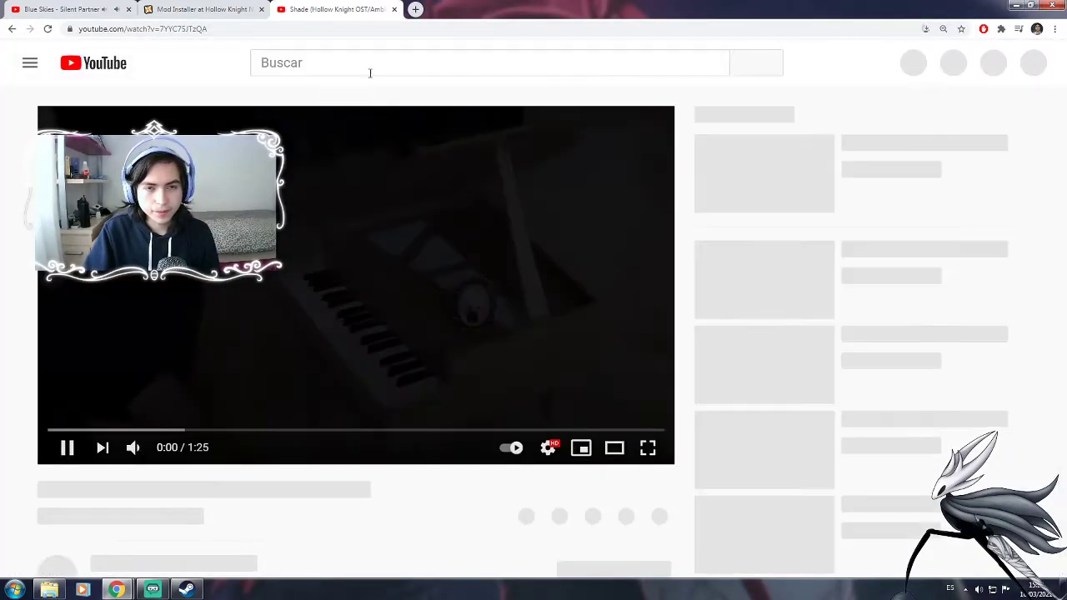
pyautogui.click(359, 66)
pyautogui.write('team white pal')
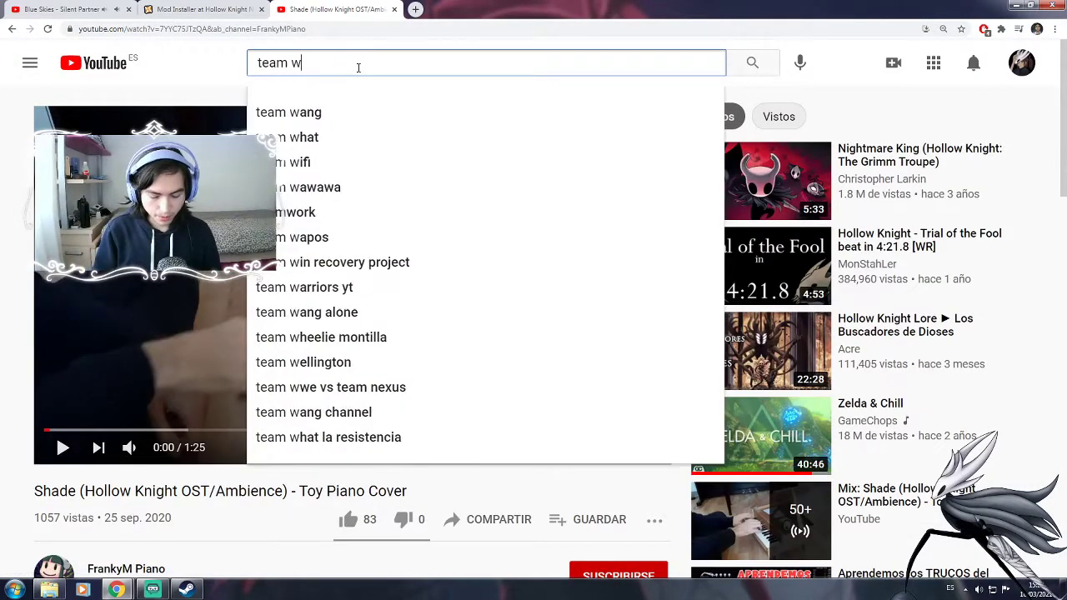
pyautogui.write('ace')
pyautogui.press('Return')
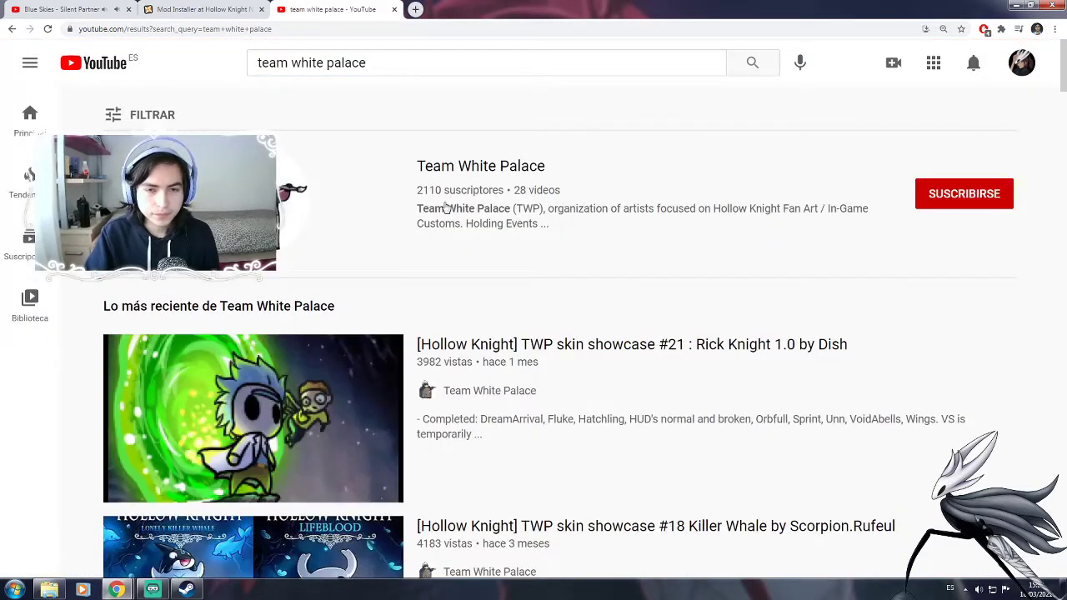
# List the Team White Palace channel's videos and open the Rick Knight skin showcase #21 in a new tab.
pyautogui.click(472, 165)
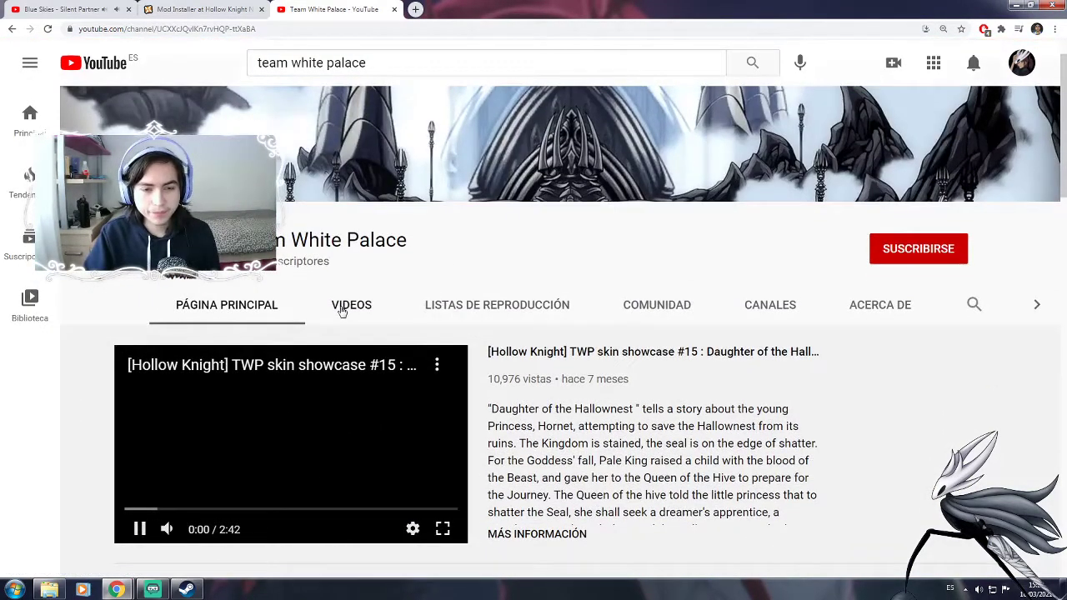
pyautogui.click(351, 305)
pyautogui.scroll(-3, 822, 429)
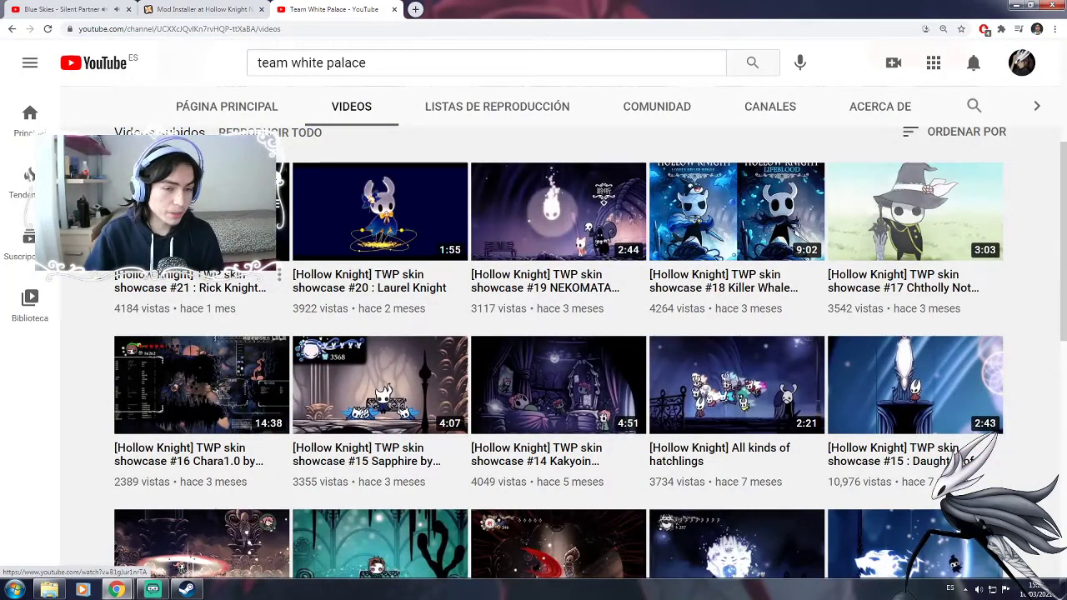
pyautogui.middleClick(440, 259)
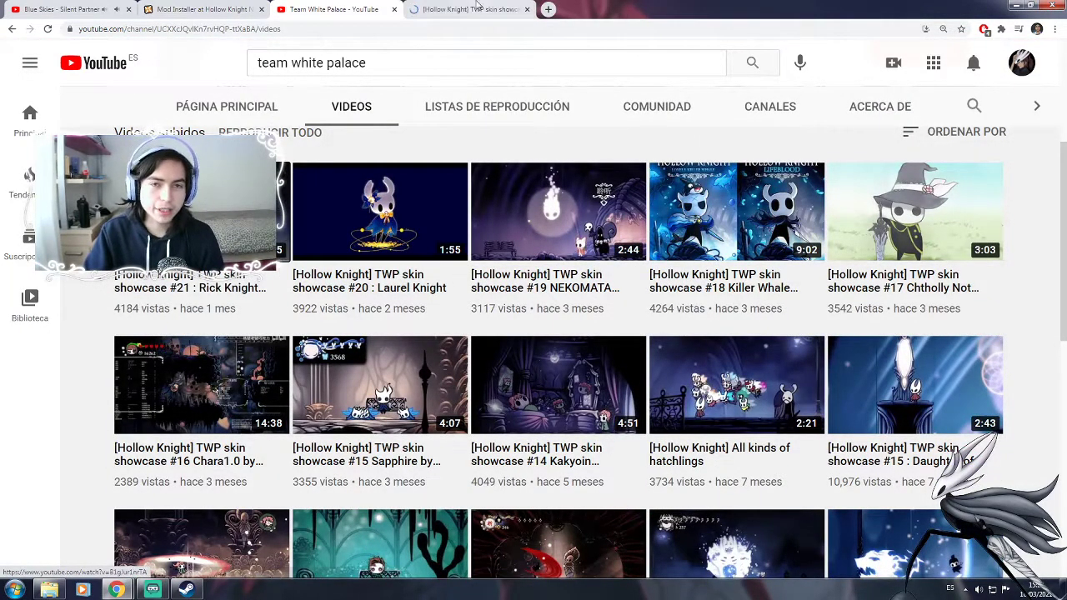
pyautogui.hotkey('ctrl', 'Tab')
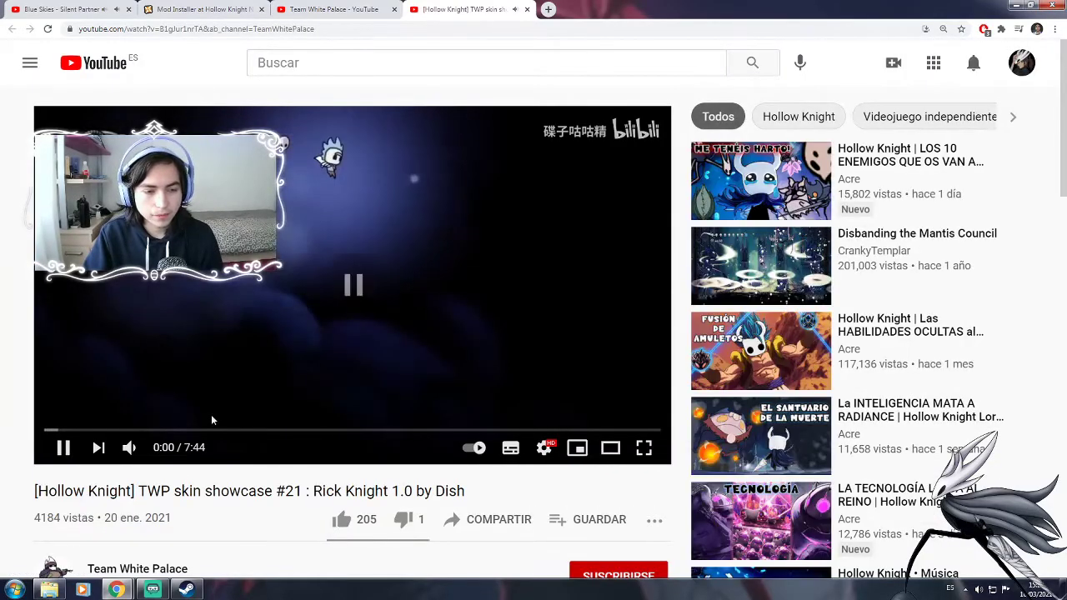
# Expand the Rick Knight video's description and examine the skin's details and links.
pyautogui.scroll(-3, 293, 389)
pyautogui.scroll(-2, 294, 389)
pyautogui.scroll(4, 300, 386)
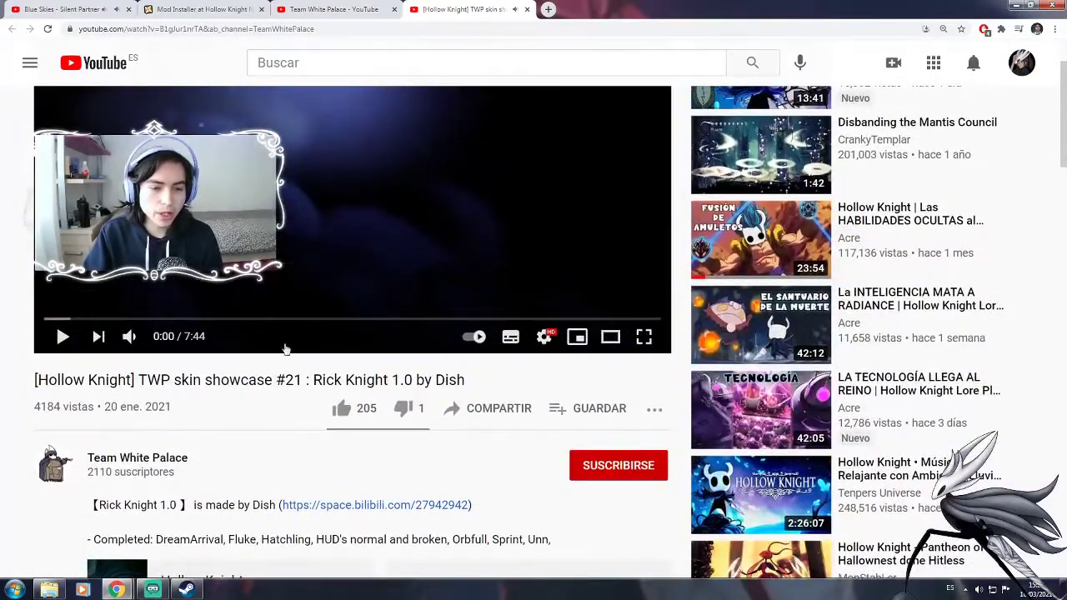
pyautogui.scroll(-2, 222, 402)
pyautogui.scroll(-2, 222, 401)
pyautogui.click(132, 388)
pyautogui.scroll(-2, 134, 392)
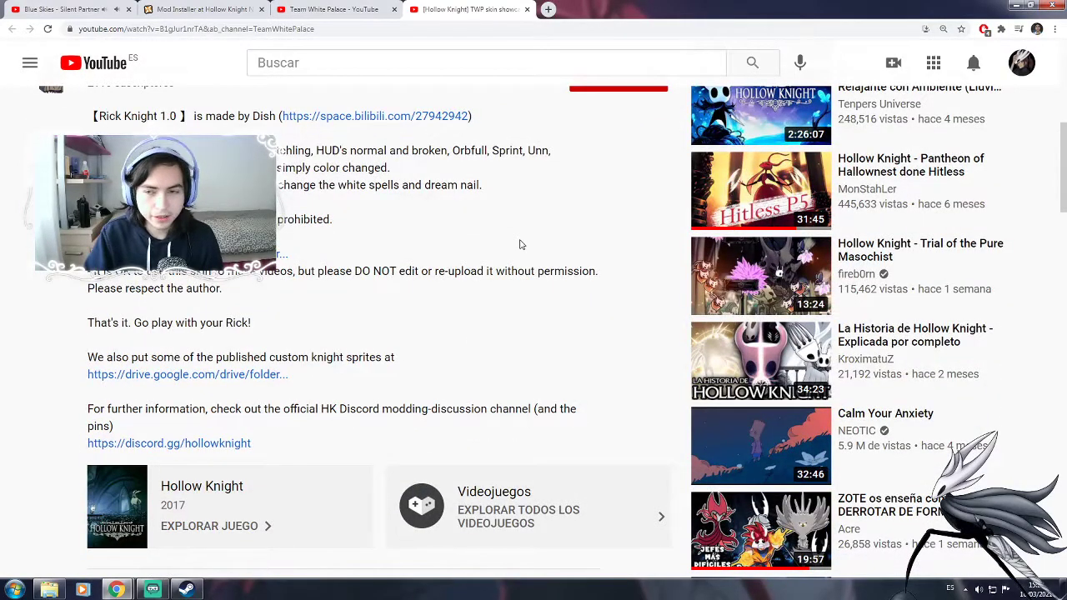
pyautogui.scroll(-2, 301, 376)
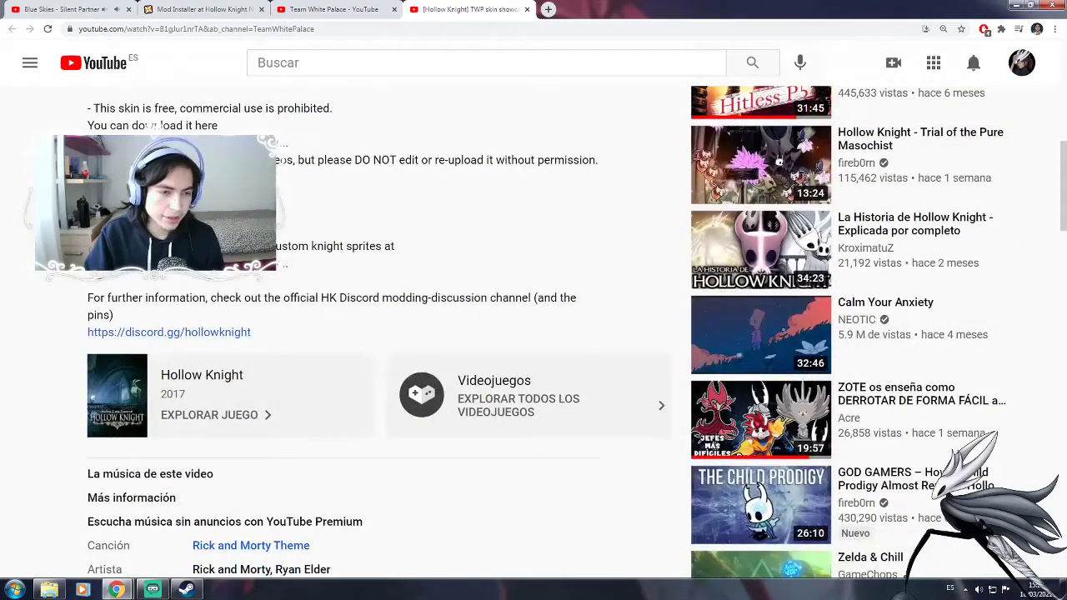
pyautogui.scroll(1, 167, 306)
pyautogui.scroll(1, 334, 333)
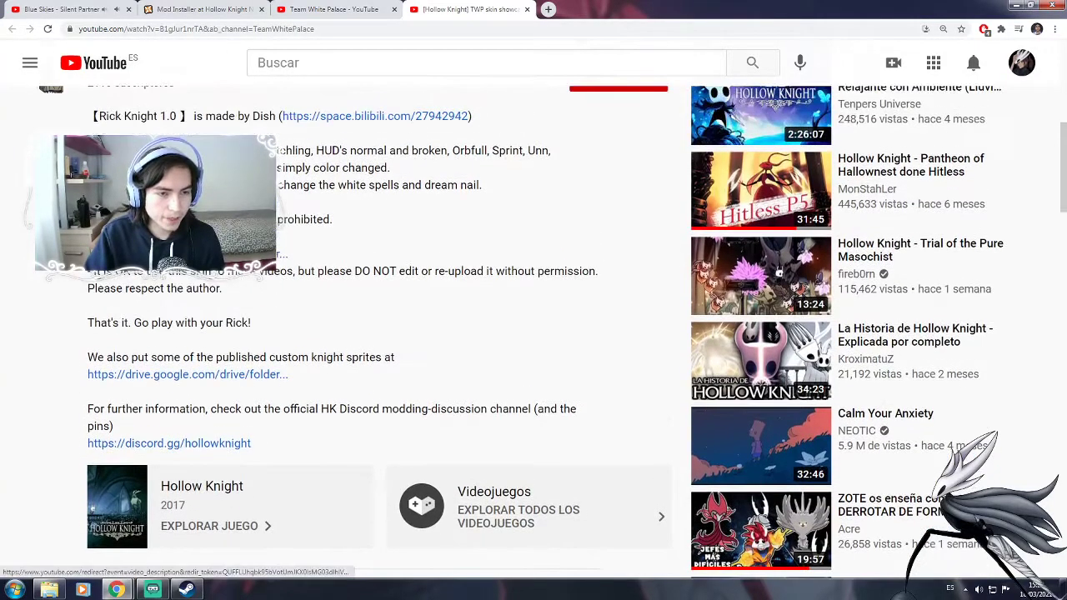
# Highlight the skin's usage conditions in the description and open its Google Drive download link.
pyautogui.scroll(2, 296, 326)
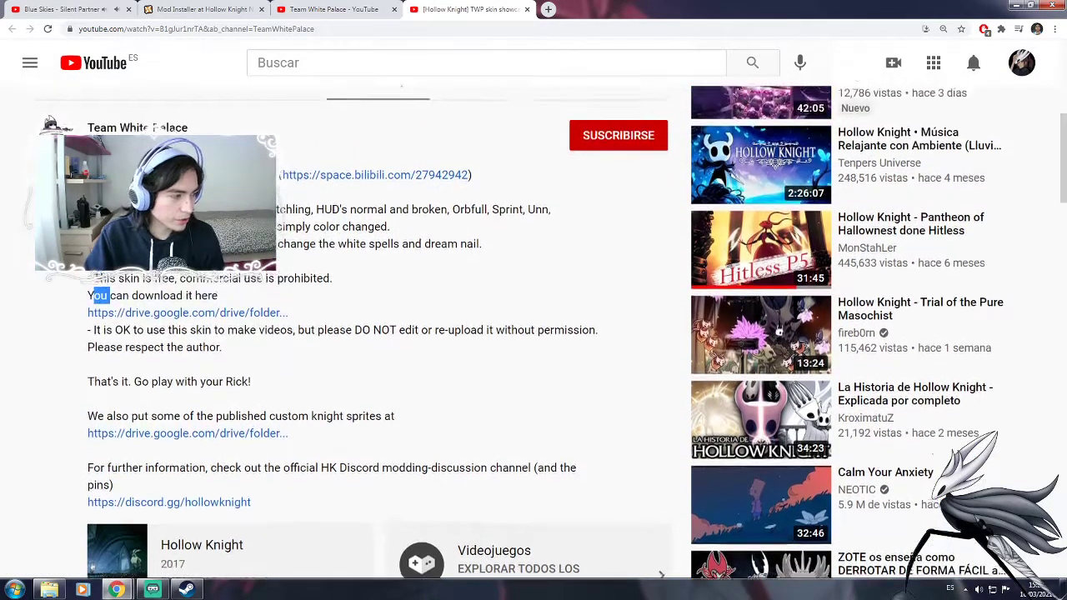
pyautogui.moveTo(89, 347); pyautogui.dragTo(238, 353)
pyautogui.click(237, 353)
pyautogui.moveTo(117, 331); pyautogui.dragTo(205, 332)
pyautogui.click(224, 333)
pyautogui.moveTo(89, 350); pyautogui.dragTo(217, 347)
pyautogui.click(215, 345)
pyautogui.click(140, 366)
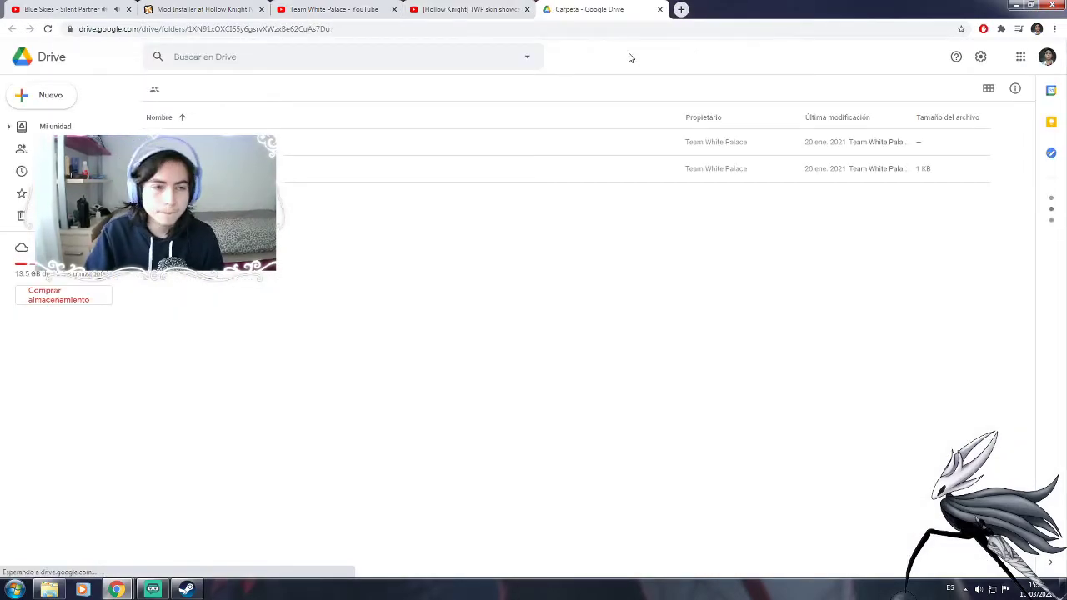
# Download the Rick Knight folder from Google Drive, choosing Descargas as the save location.
pyautogui.click(185, 142)
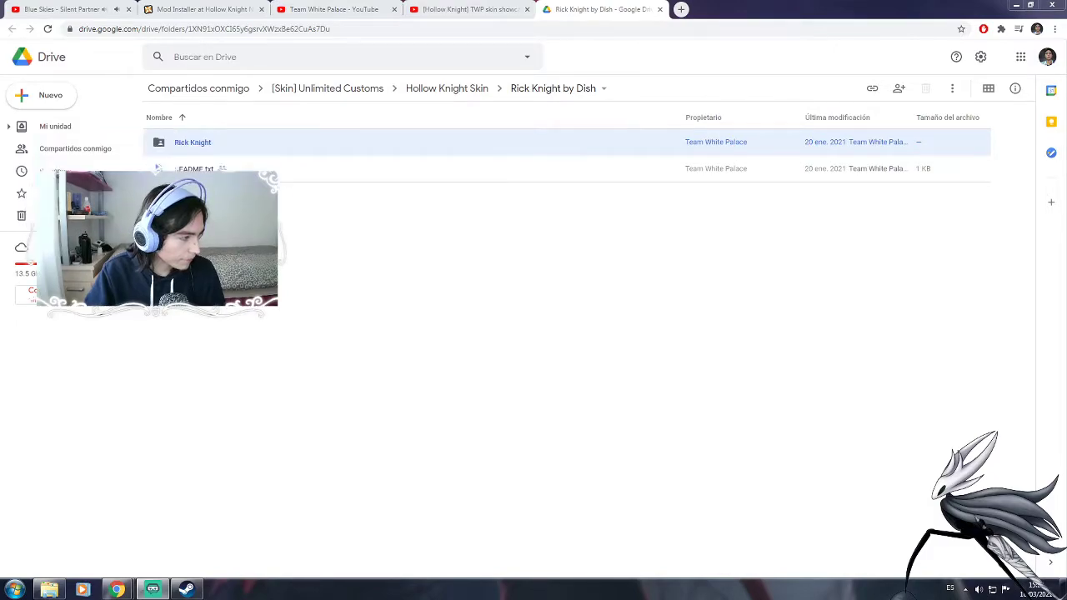
pyautogui.click(719, 309)
pyautogui.click(226, 151)
pyautogui.click(441, 264)
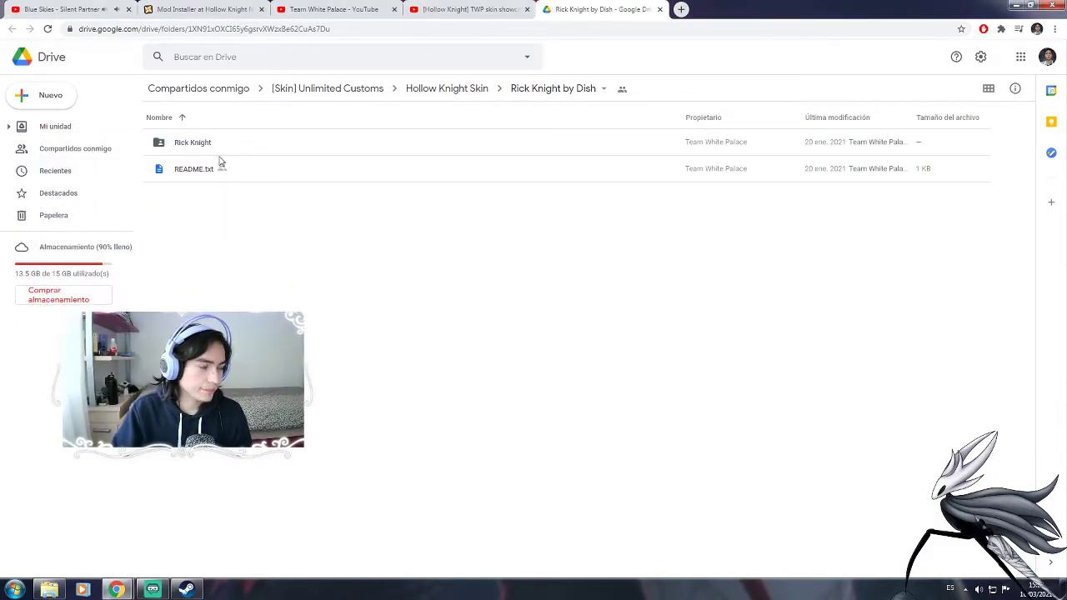
pyautogui.click(223, 151)
pyautogui.rightClick(237, 149)
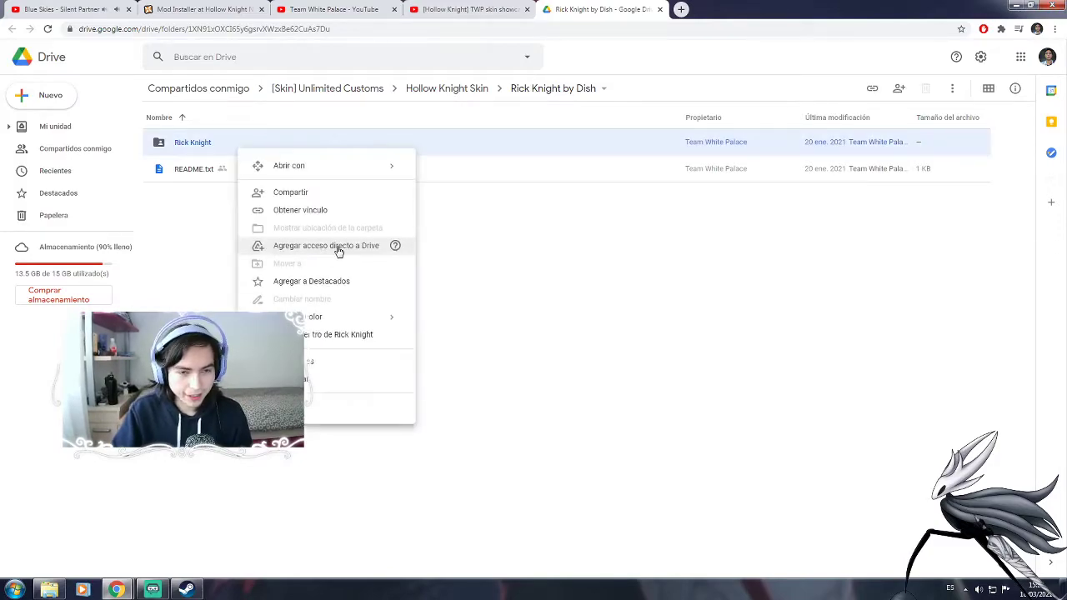
pyautogui.click(313, 400)
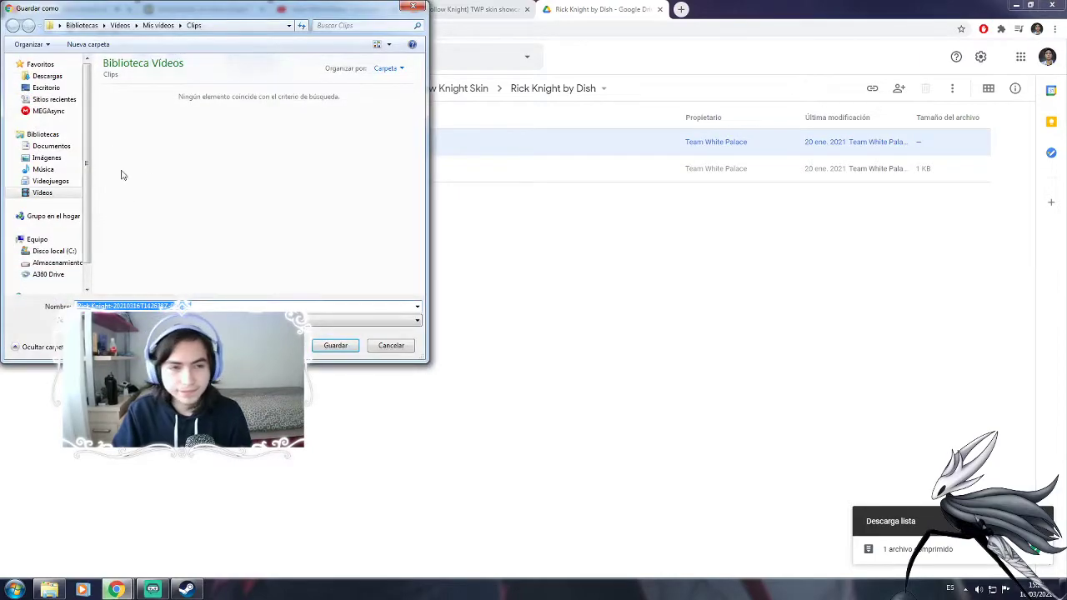
pyautogui.click(47, 76)
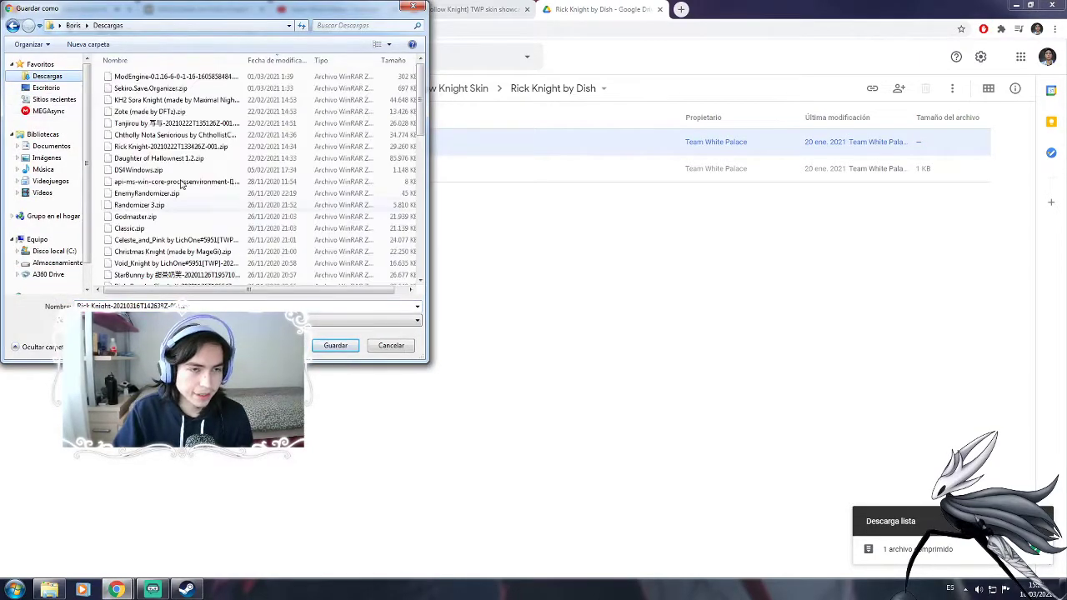